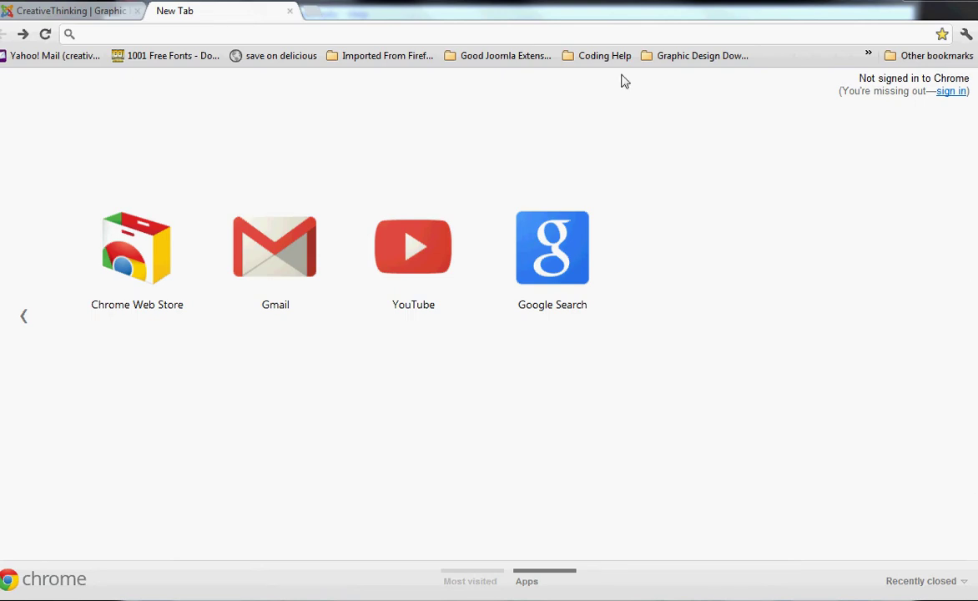
Load the public site getcreativethinking.com in the blank tab beside the Joomla administrator login
left_click(67, 15)
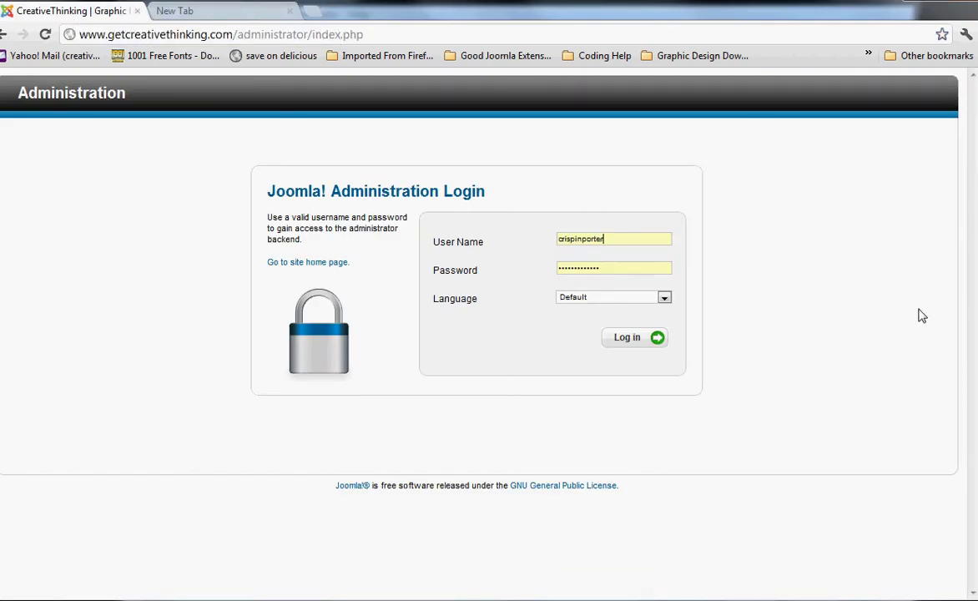
left_click(241, 16)
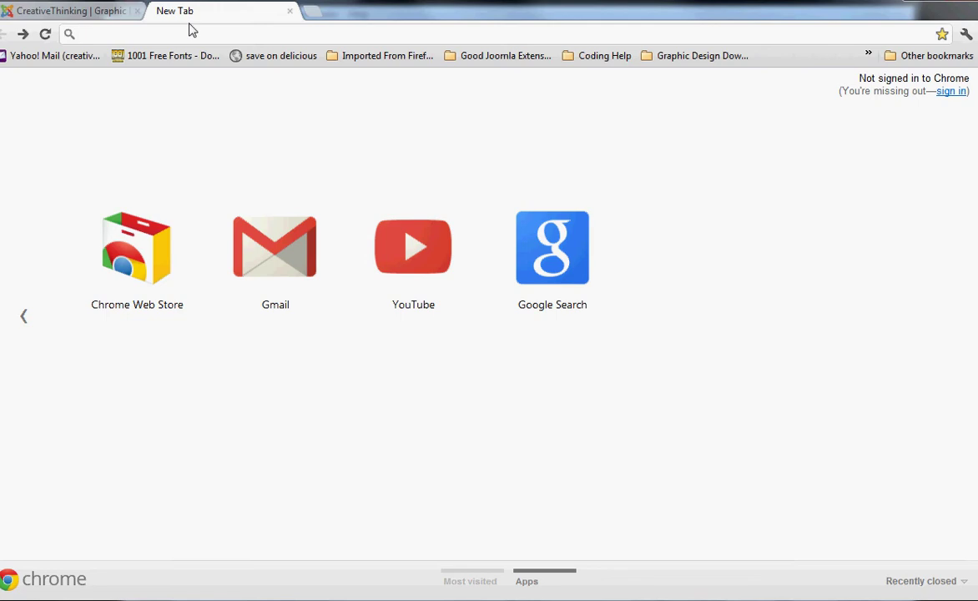
type("getcreativethinking.com")
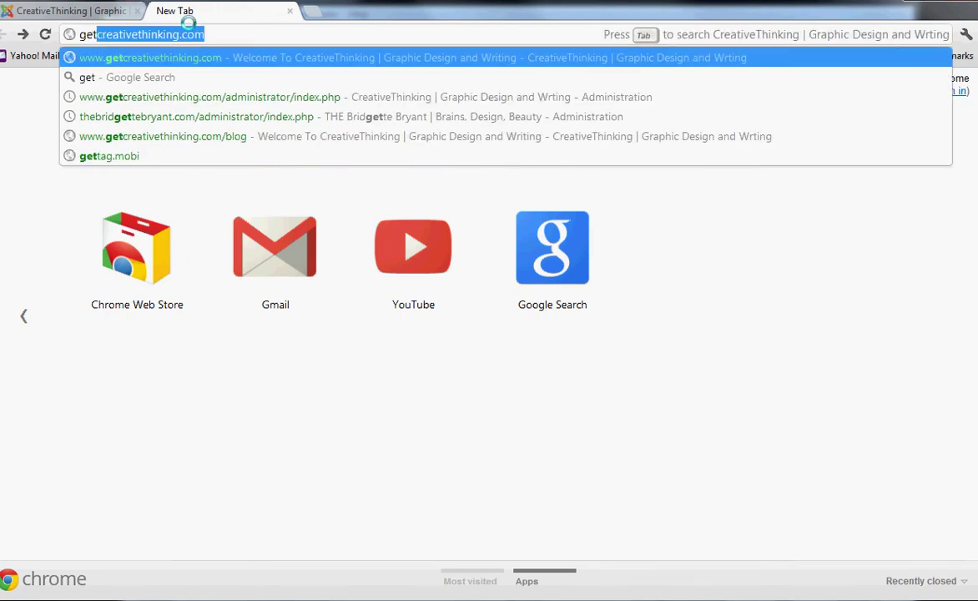
key("Return")
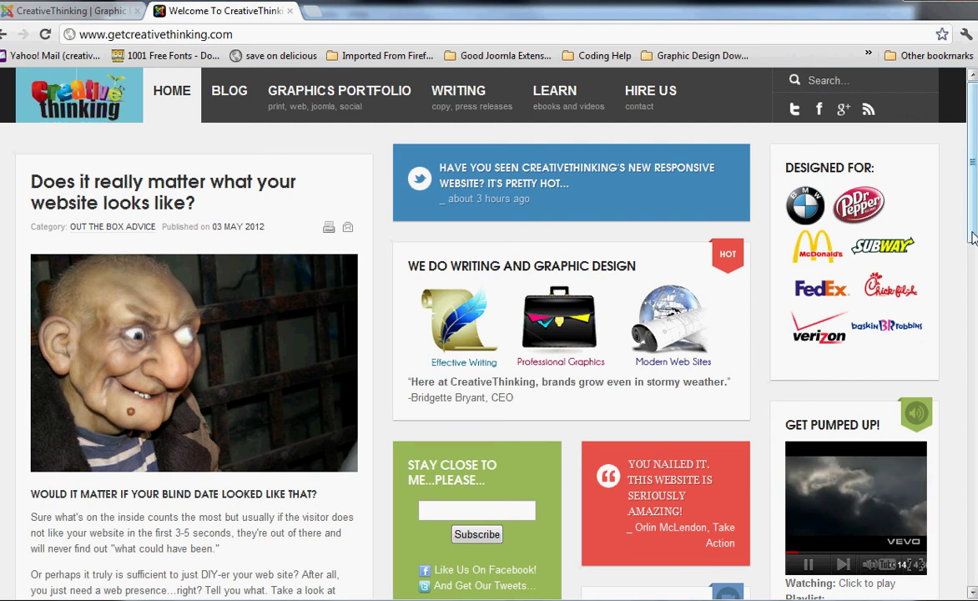
Look through the home page's articles and modules, return to its start and pause the Get Pumped Up! video
left_click_drag(972, 238, 971, 497)
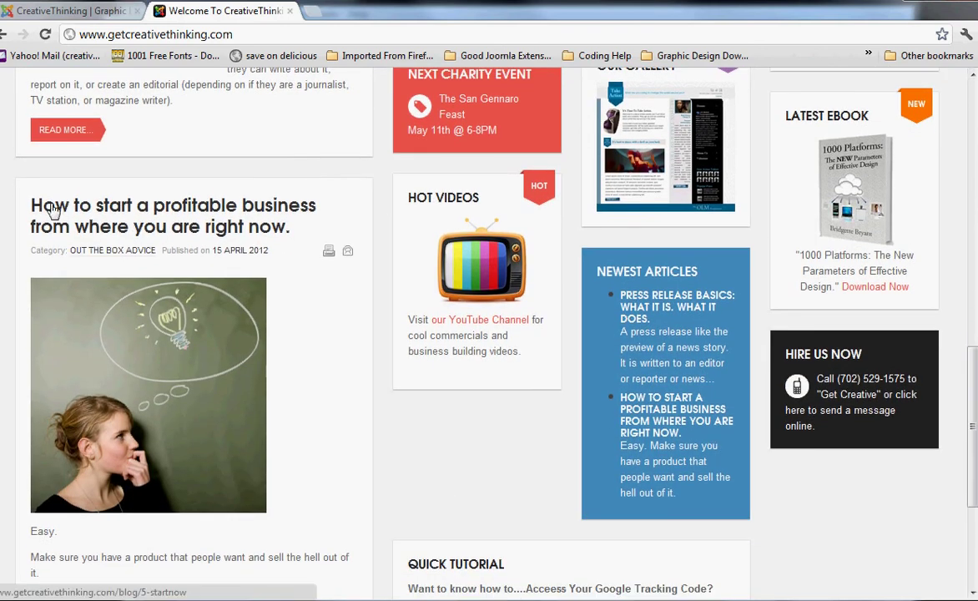
scroll(521, 323, "up", 4)
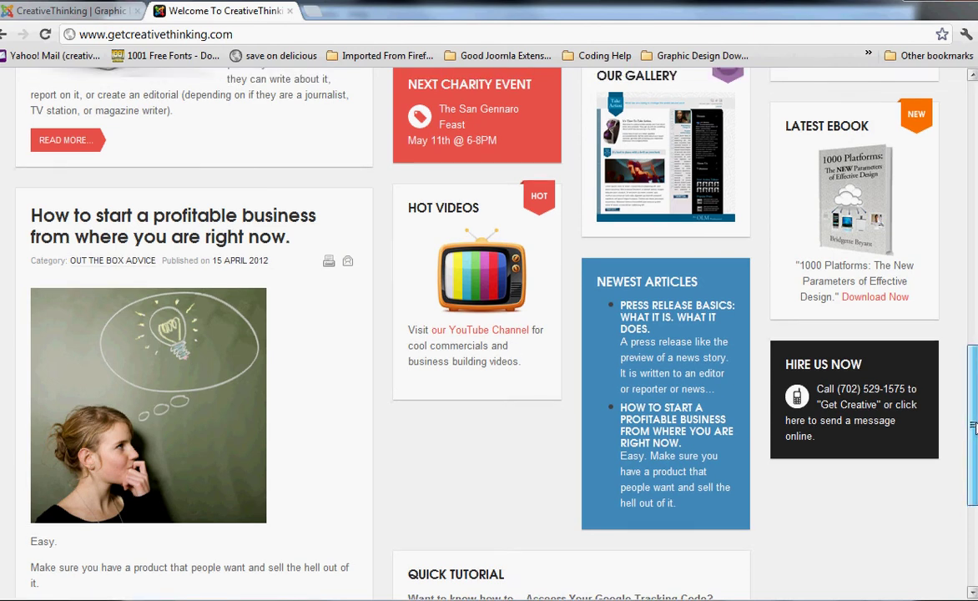
scroll(521, 323, "up", 5)
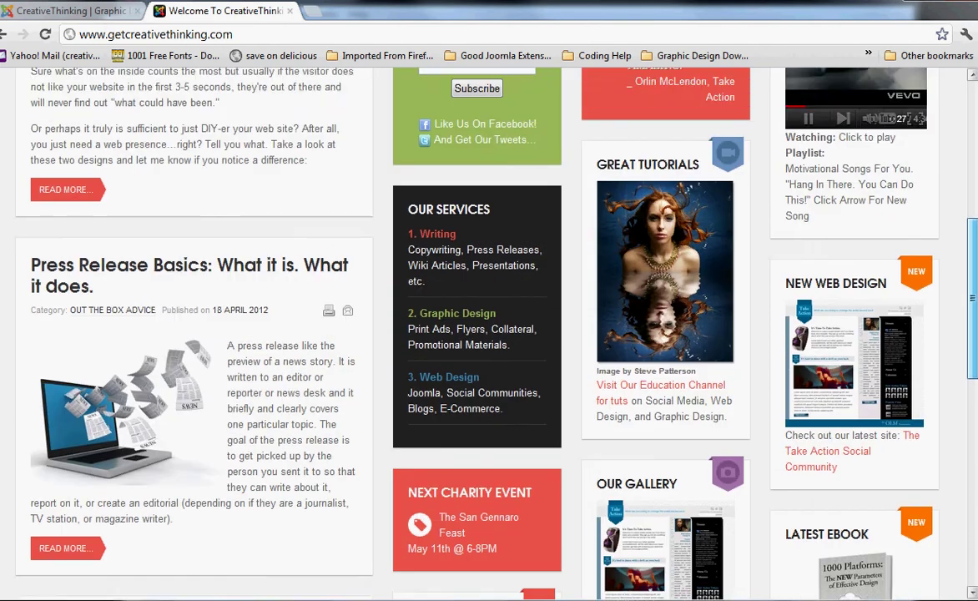
scroll(970, 169, "up", 4)
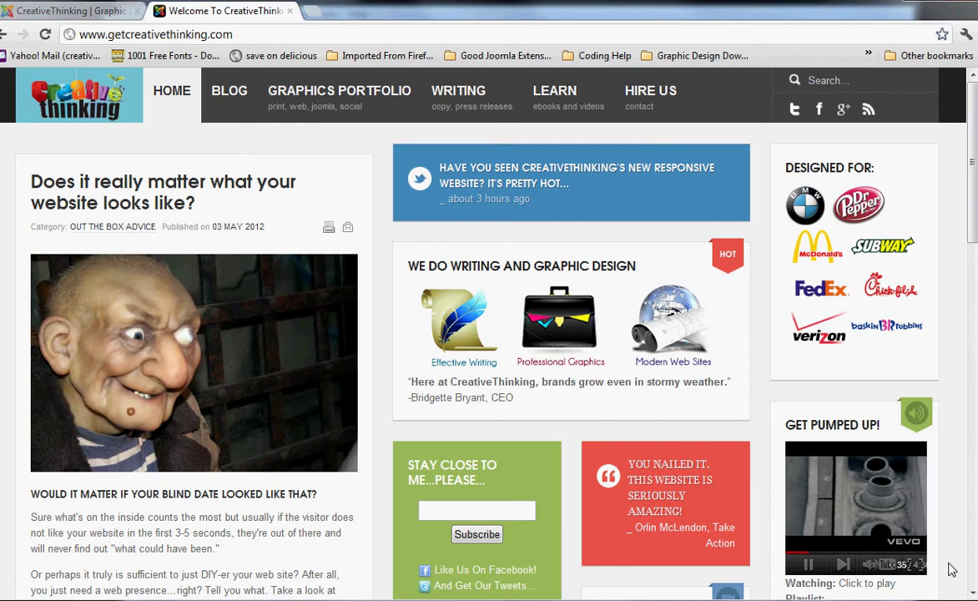
left_click(805, 572)
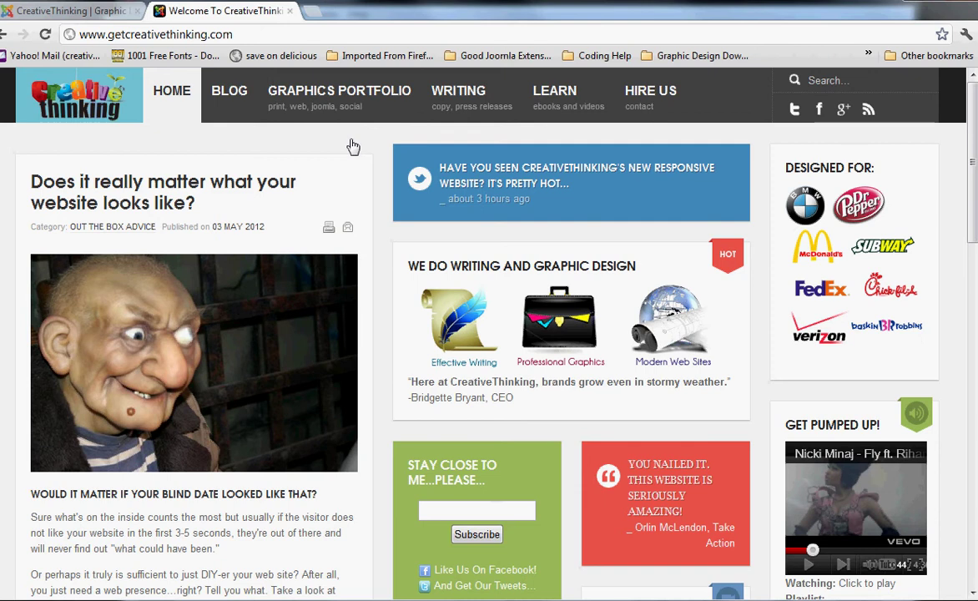
Open the "Press Release Basics" article from the blog and highlight its opening words "A press release like"
left_click(233, 101)
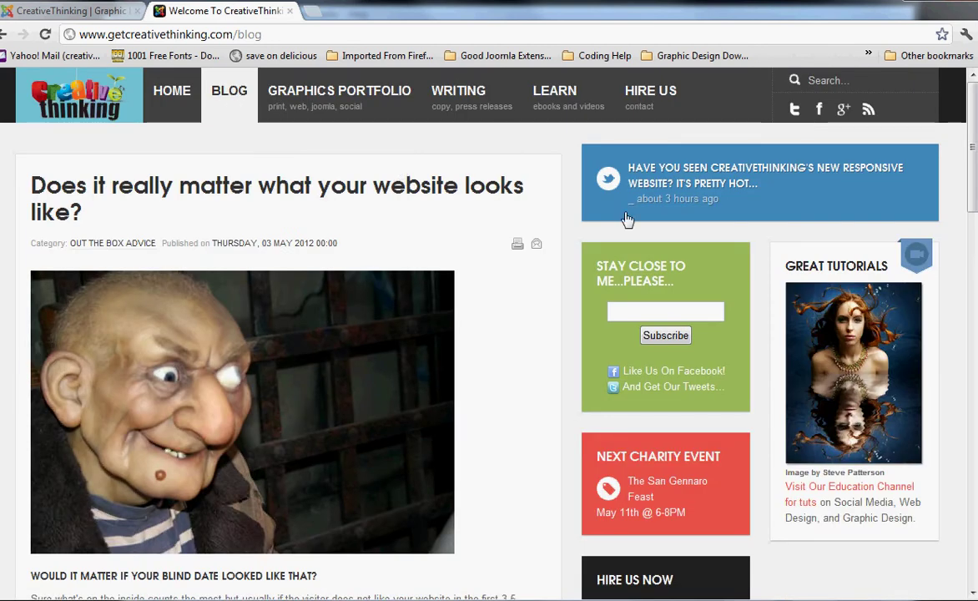
scroll(869, 302, "down", 6)
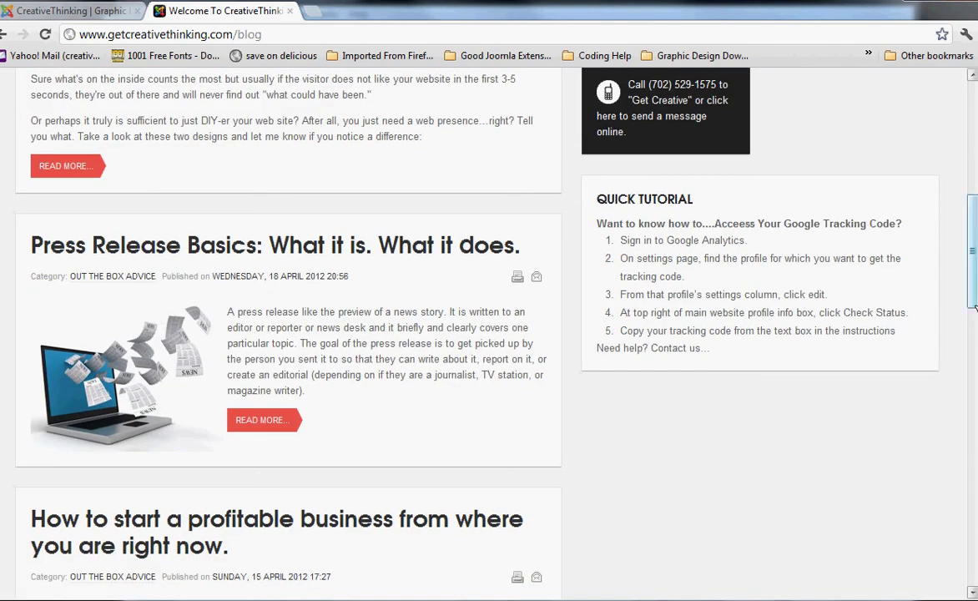
mouse_move(972, 307)
left_mouse_down()
mouse_move(972, 388)
mouse_move(972, 308)
left_mouse_up()
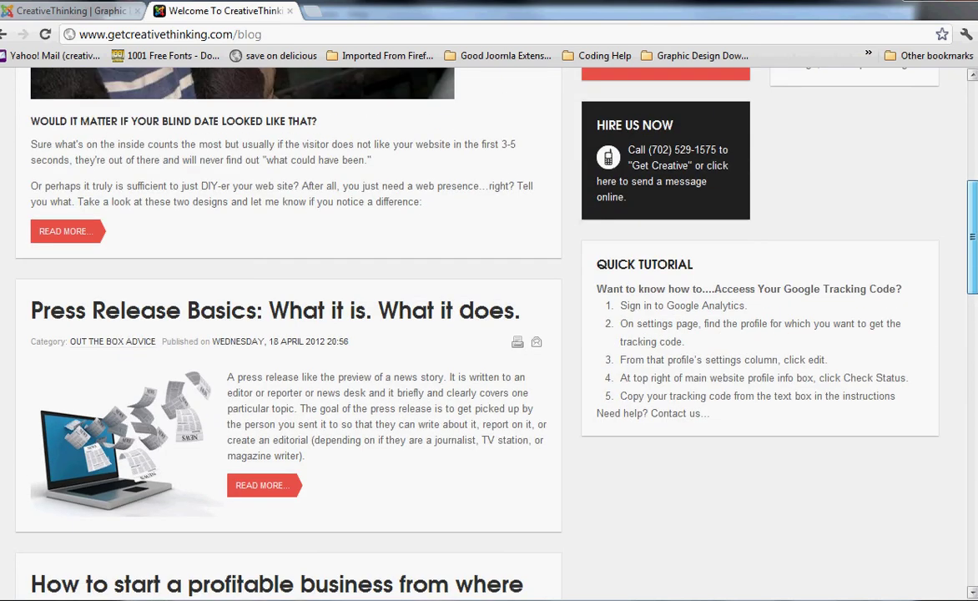
left_click(288, 489)
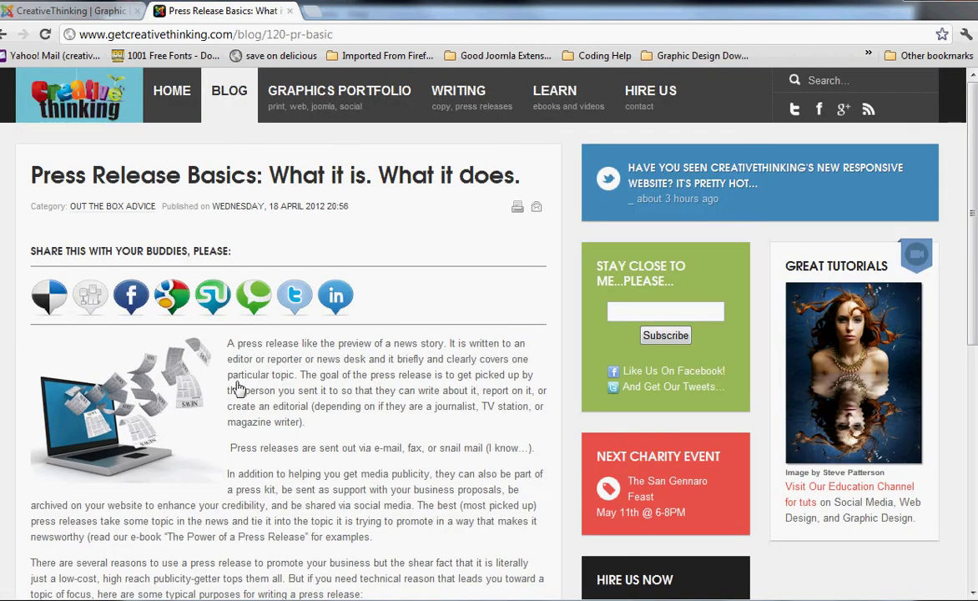
left_click_drag(241, 344, 372, 435)
left_click(228, 348)
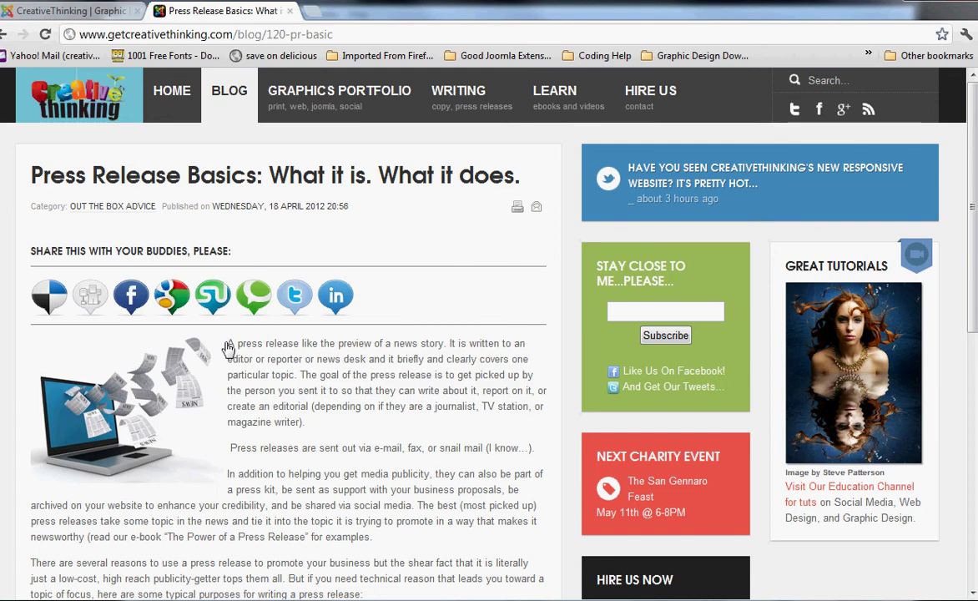
left_click_drag(229, 345, 318, 345)
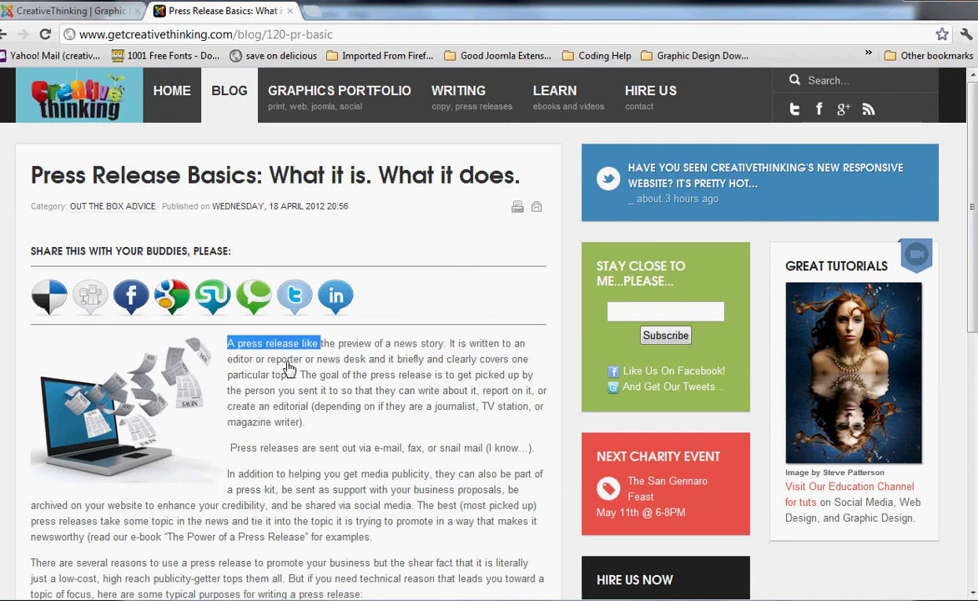
left_click(53, 17)
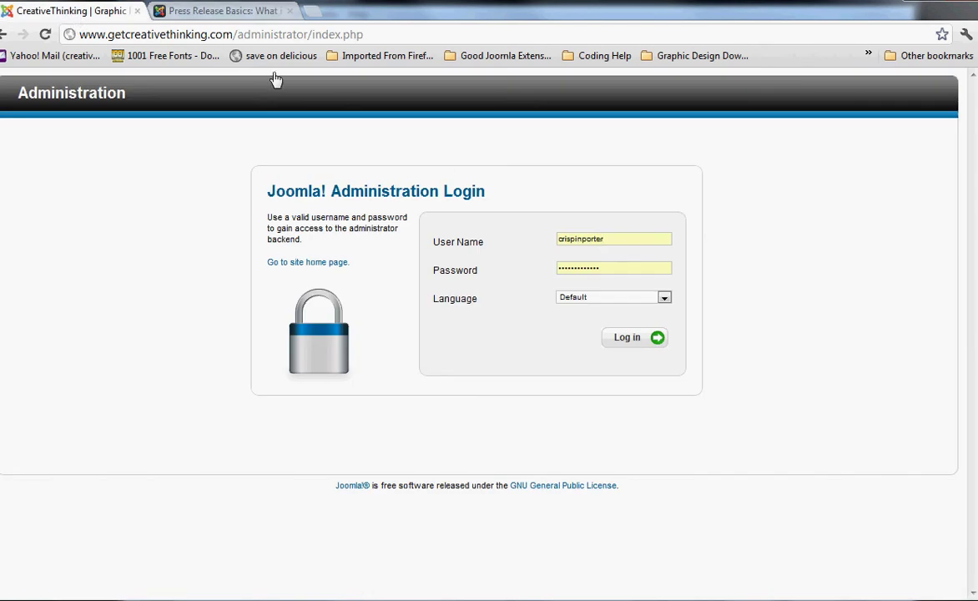
left_click(367, 36)
left_click_drag(371, 37, 316, 36)
key("BackSpace")
key("BackSpace")
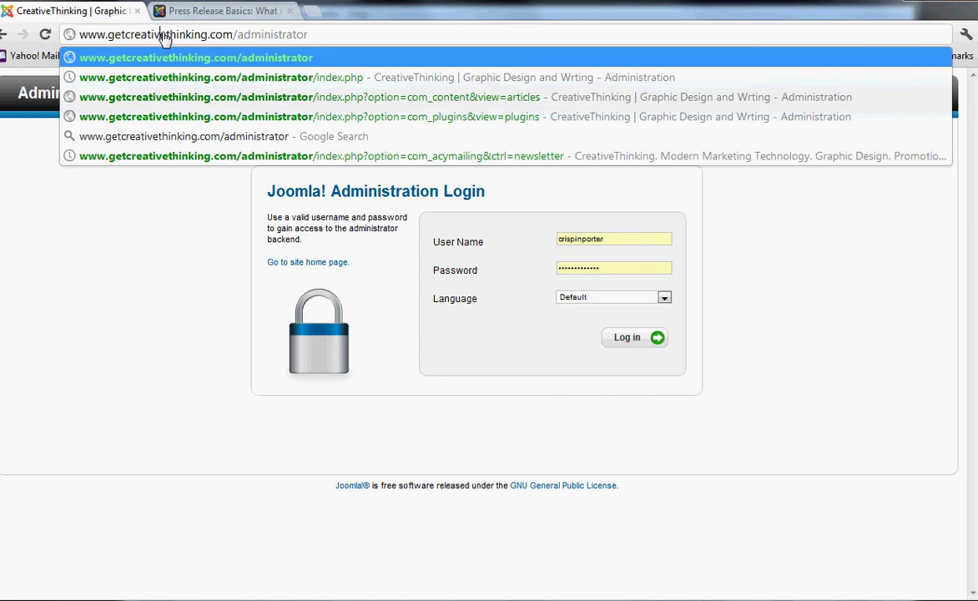
left_click(126, 324)
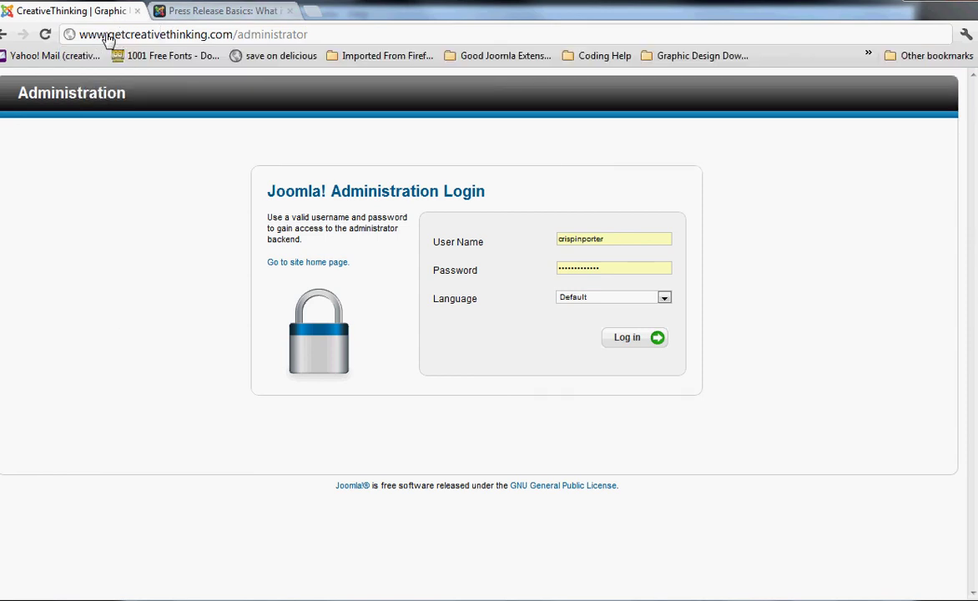
left_click_drag(108, 40, 233, 39)
left_click(318, 39)
left_click_drag(318, 39, 234, 34)
Log in to the Joomla administration with the prefilled credentials and open the Article Manager
left_click(639, 342)
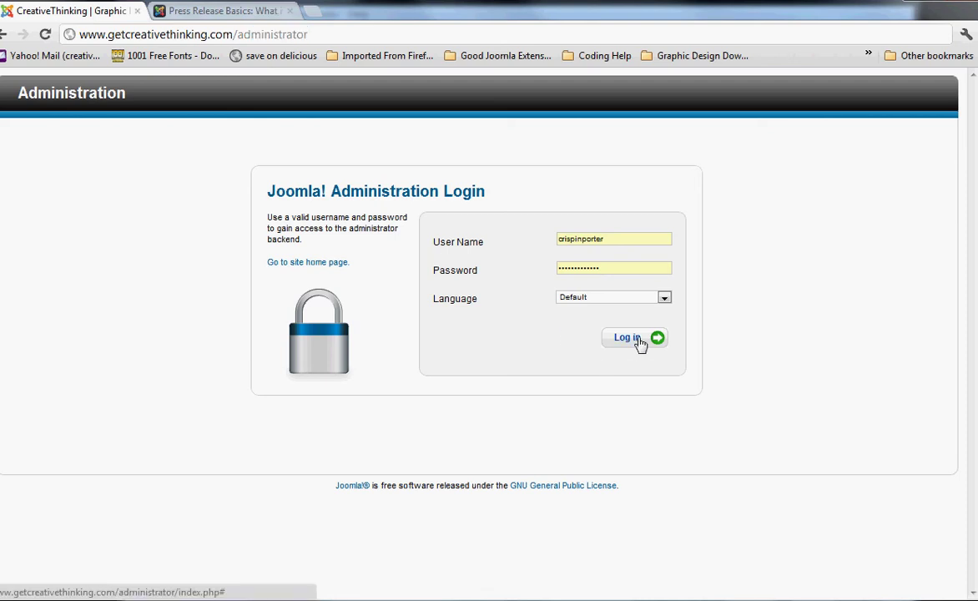
left_click(639, 342)
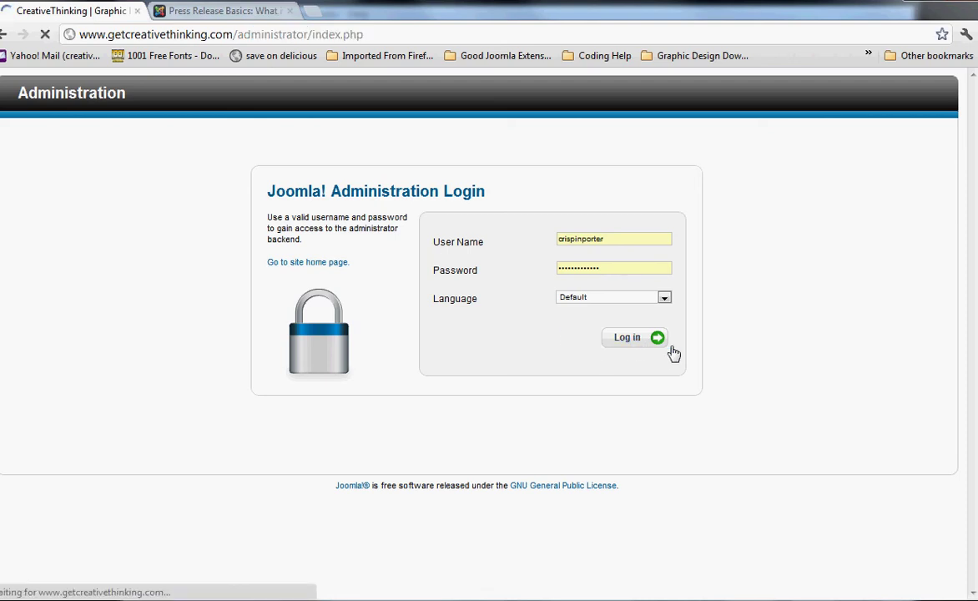
mouse_move(13, 136)
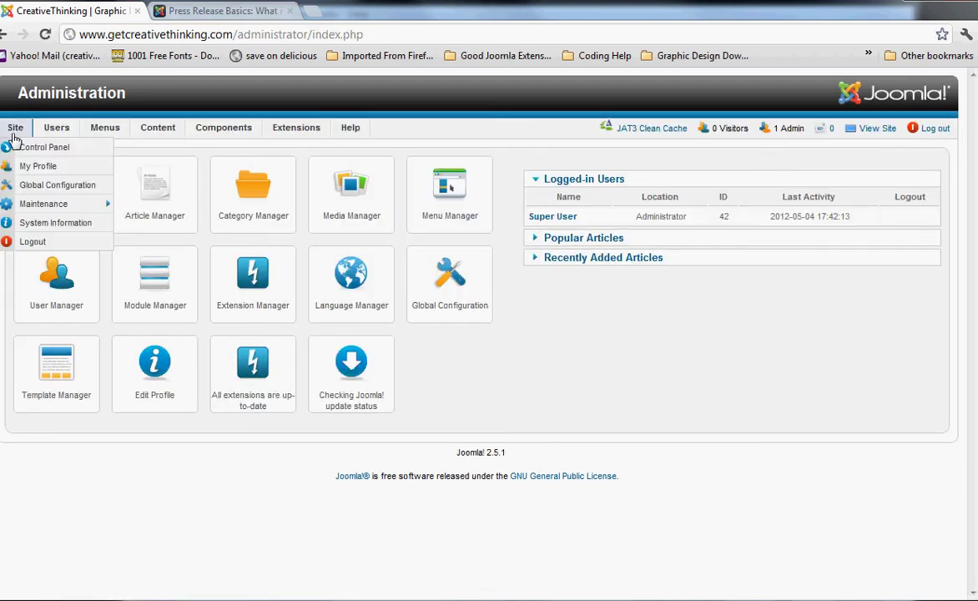
mouse_move(232, 138)
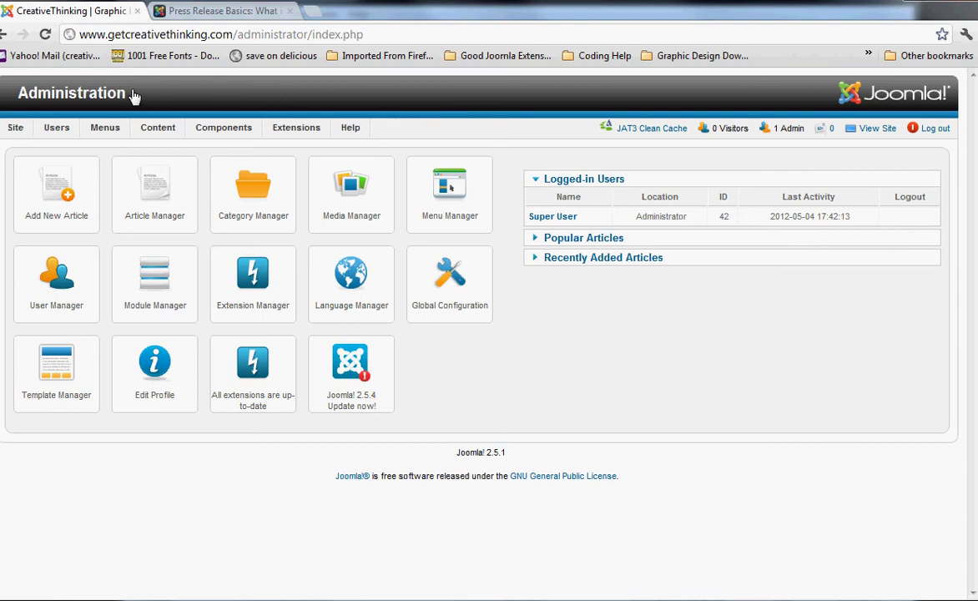
mouse_move(155, 133)
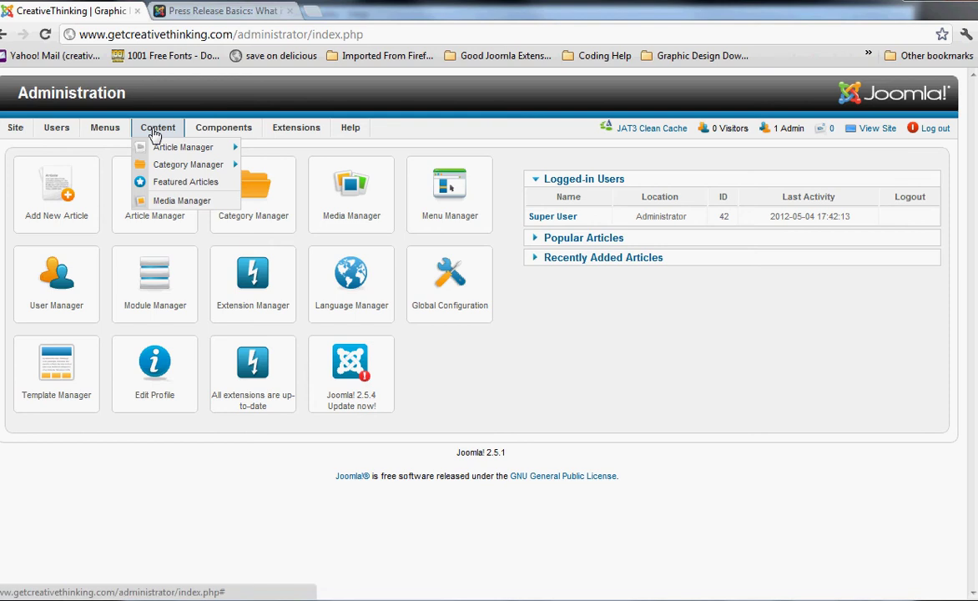
mouse_move(311, 133)
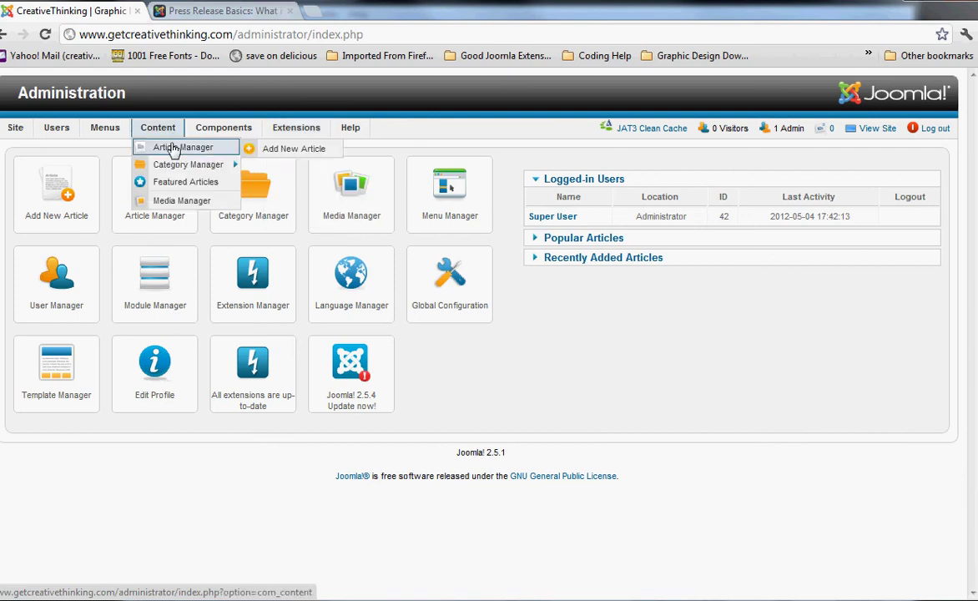
left_click(172, 148)
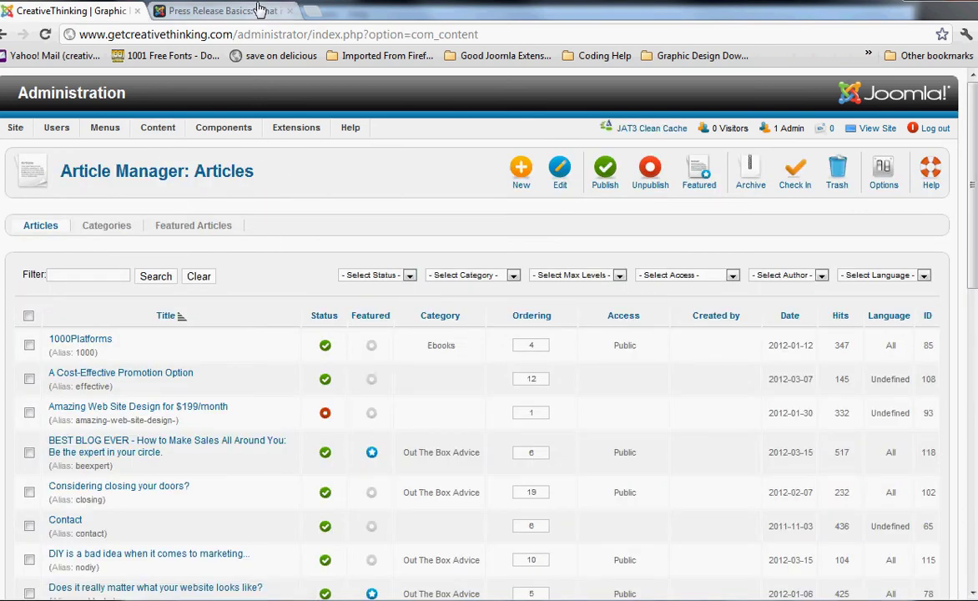
Go back to the public site and view its Learn page and its Writing page
left_click(214, 12)
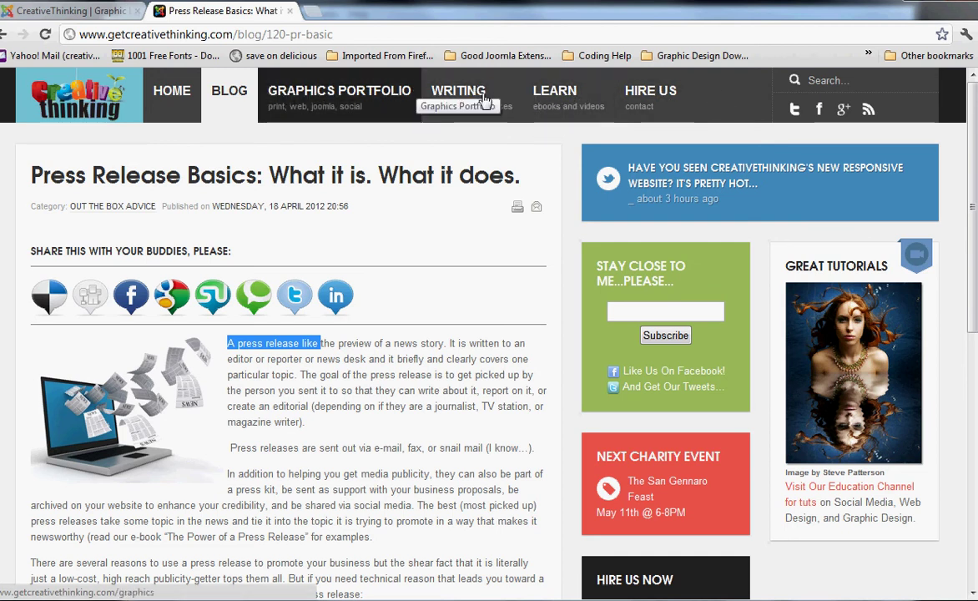
left_click(577, 98)
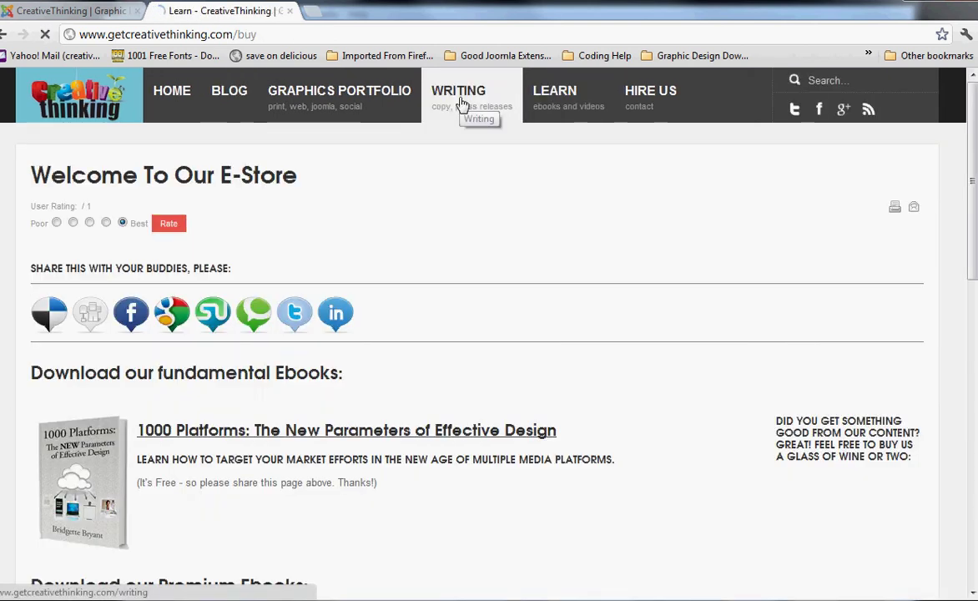
left_click(461, 103)
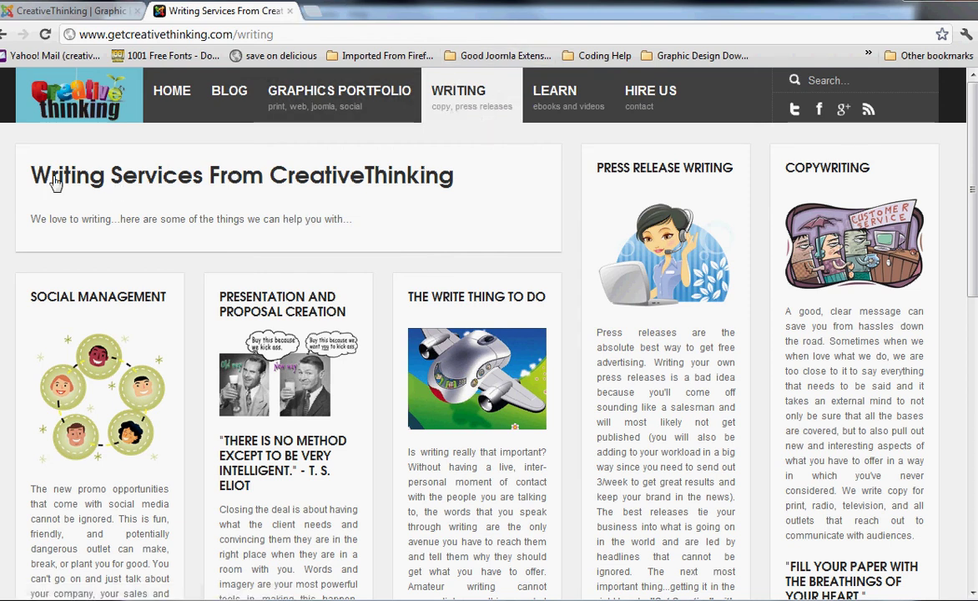
Highlight the "Writing Services From CreativeThinking" heading together with its introductory sentence on the Writing page
left_click_drag(30, 171, 423, 227)
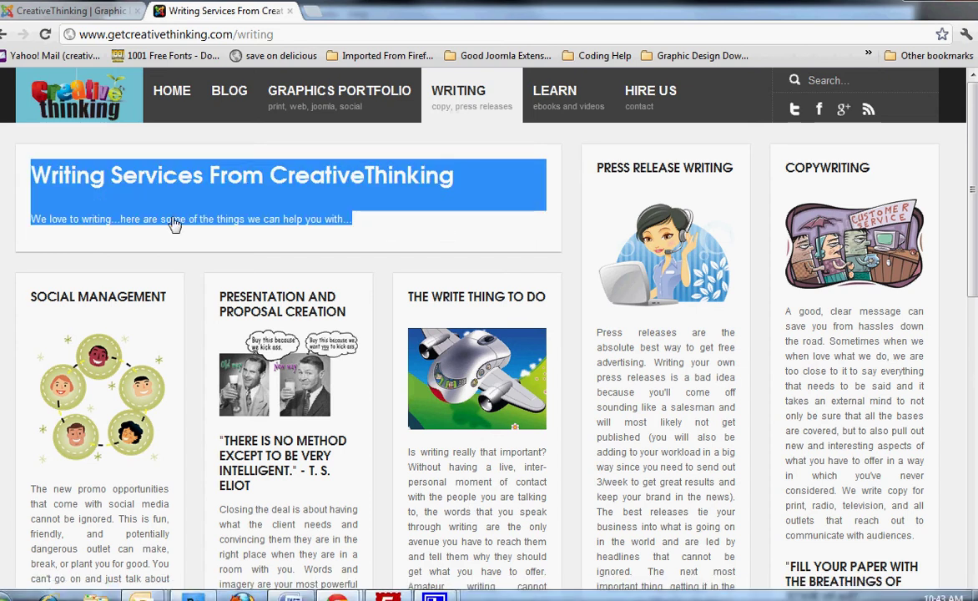
left_click(260, 218)
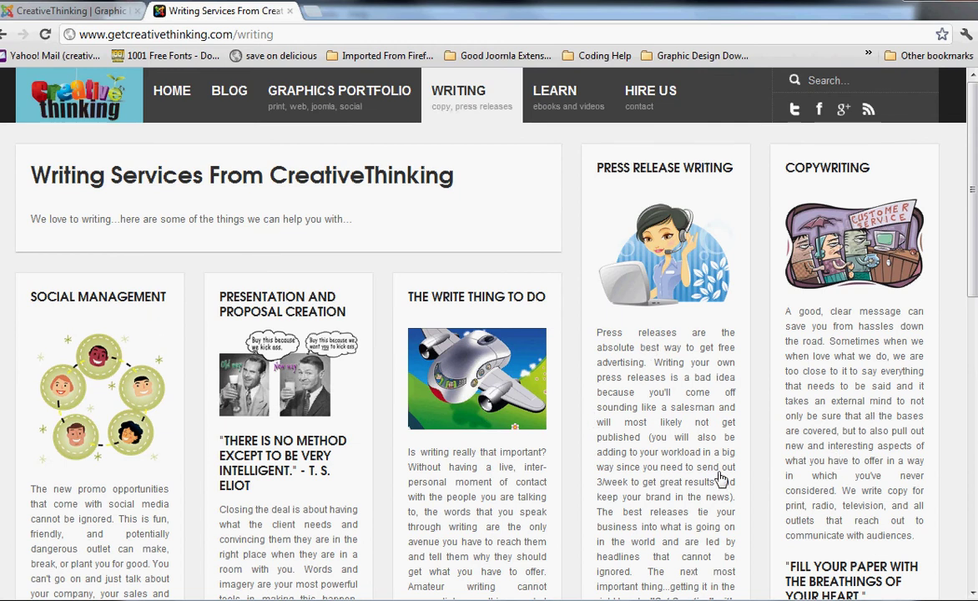
left_click_drag(372, 224, 28, 182)
left_click(367, 223)
left_click_drag(357, 225, 36, 175)
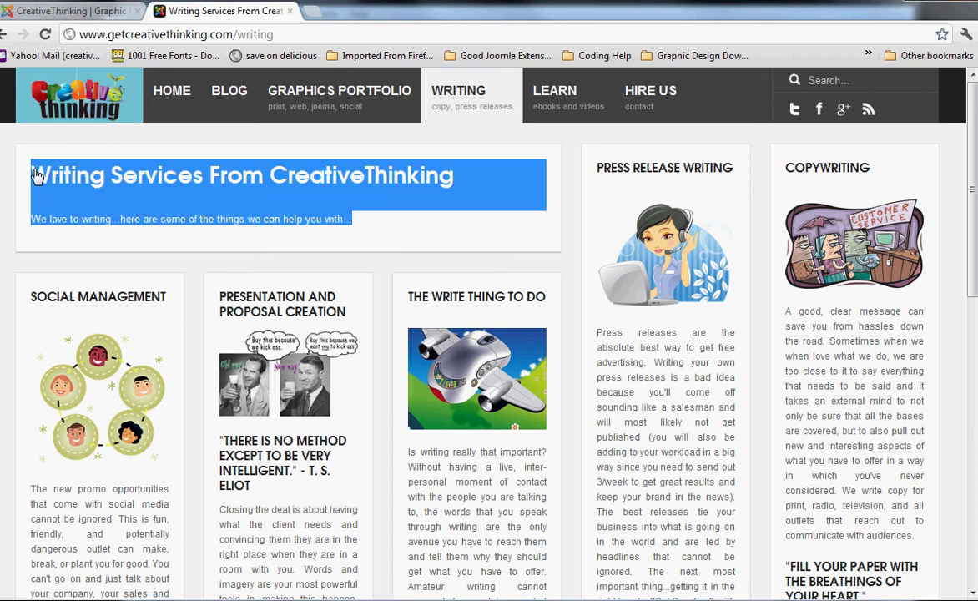
Check the Article Manager list, return to the Writing page and select only the title "Writing Services From CreativeThinking"
left_click(66, 11)
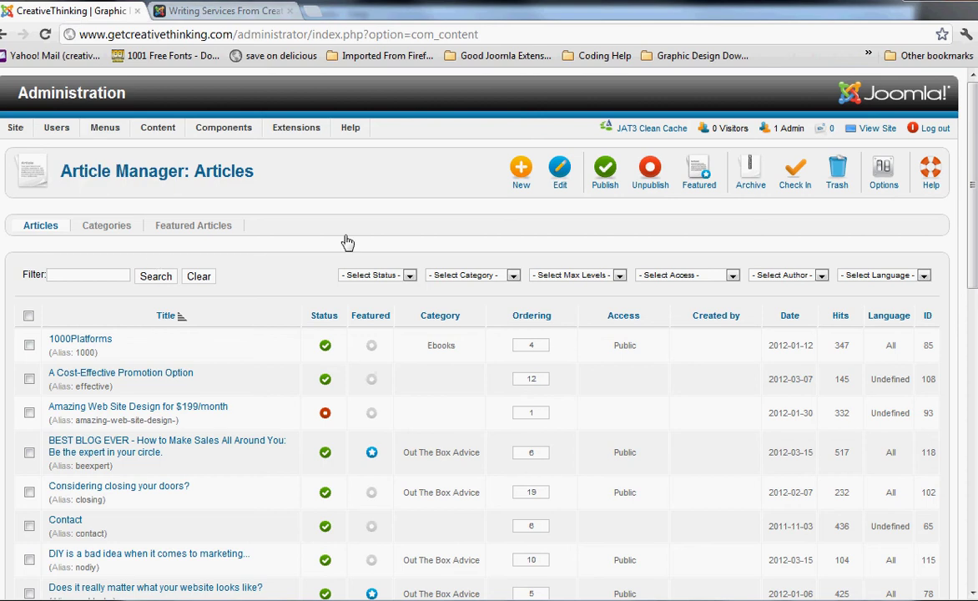
left_click(224, 17)
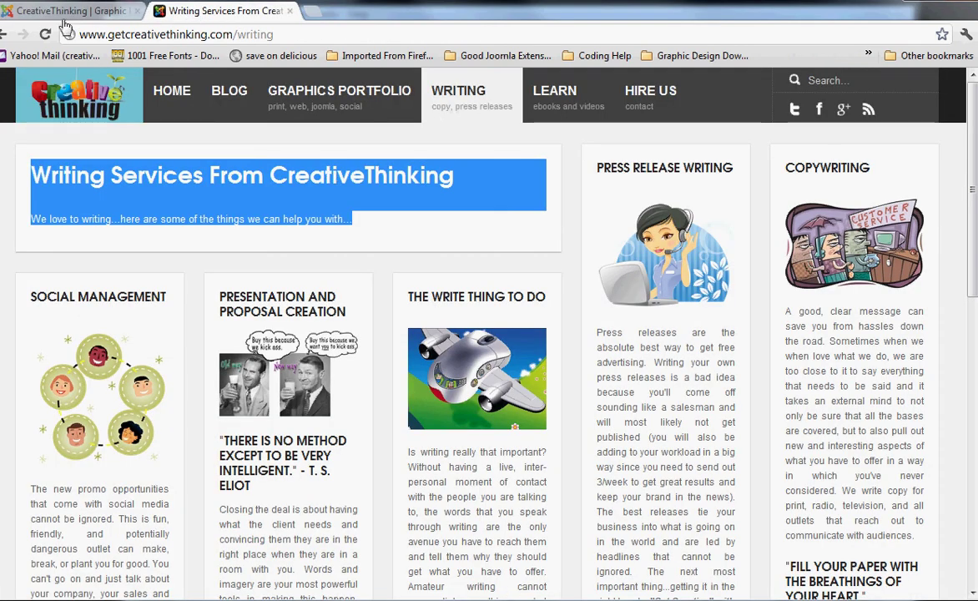
left_click(68, 167)
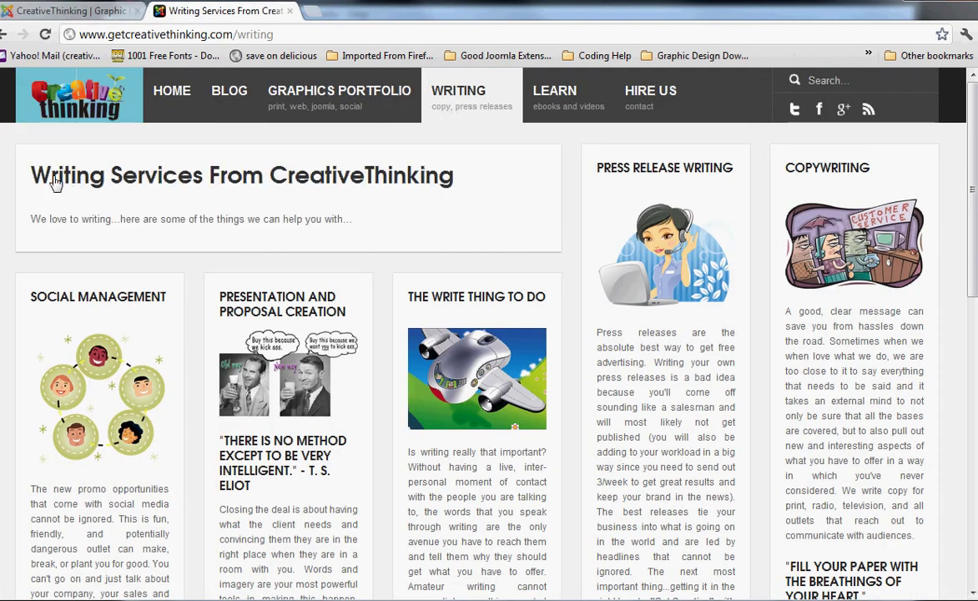
left_click_drag(32, 180, 493, 184)
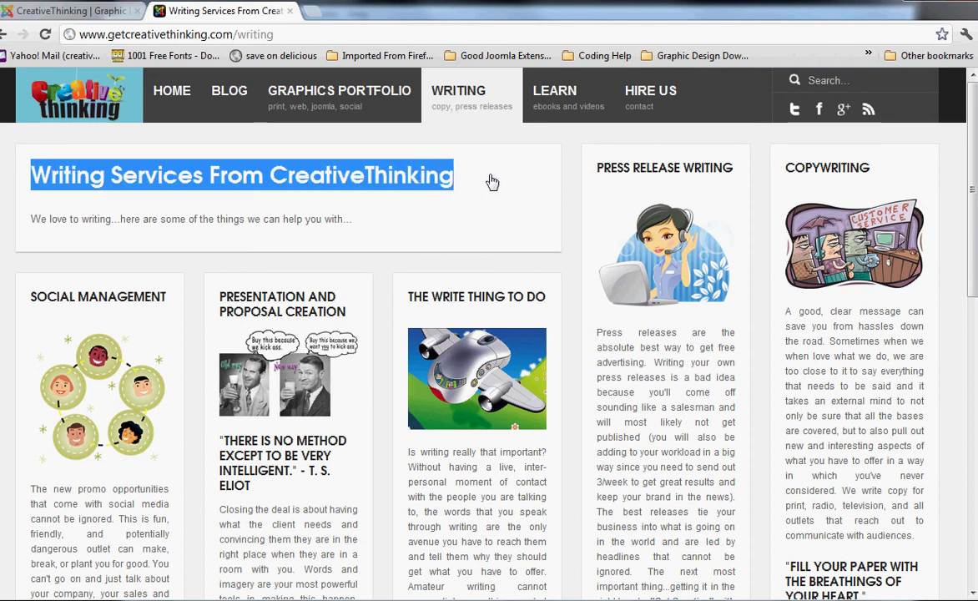
Open the "Writing" article for editing from page 3 of the Article Manager list
left_click(50, 10)
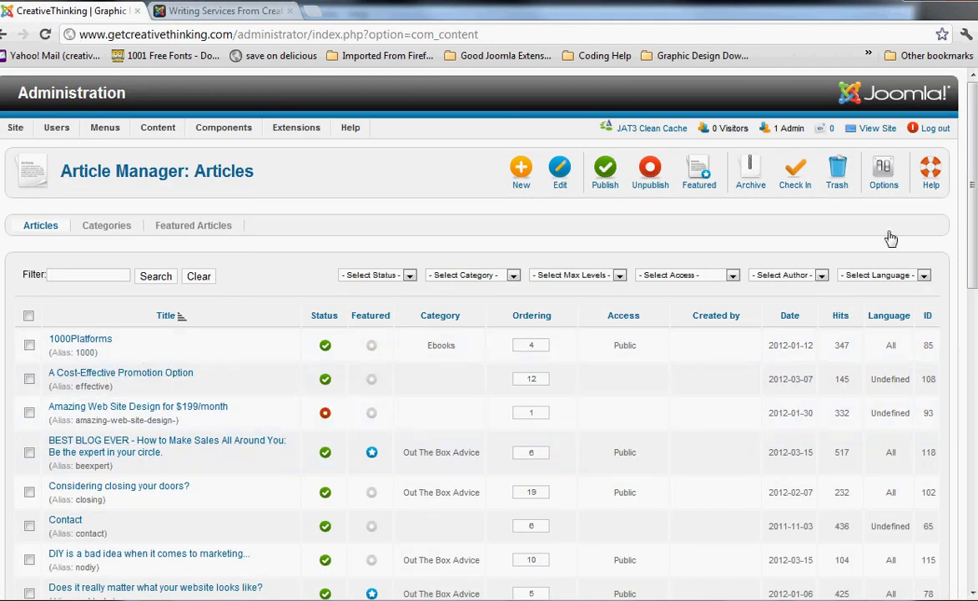
left_click_drag(973, 275, 968, 526)
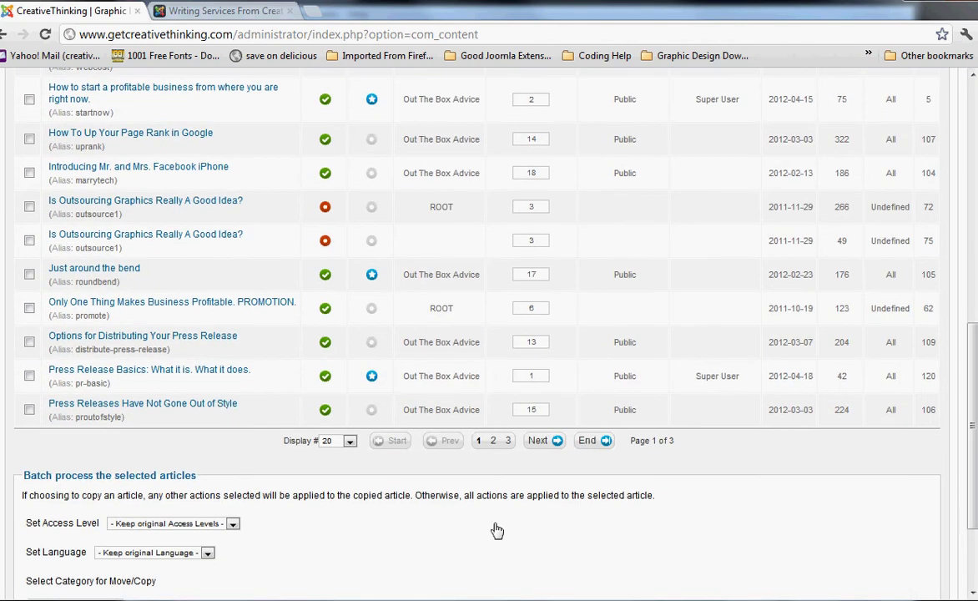
left_click(507, 442)
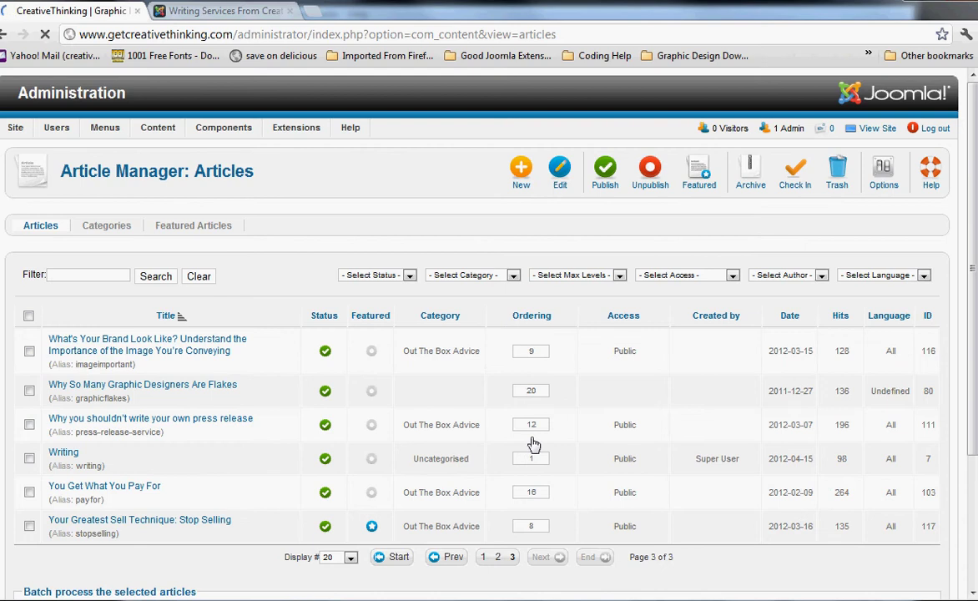
left_click(63, 453)
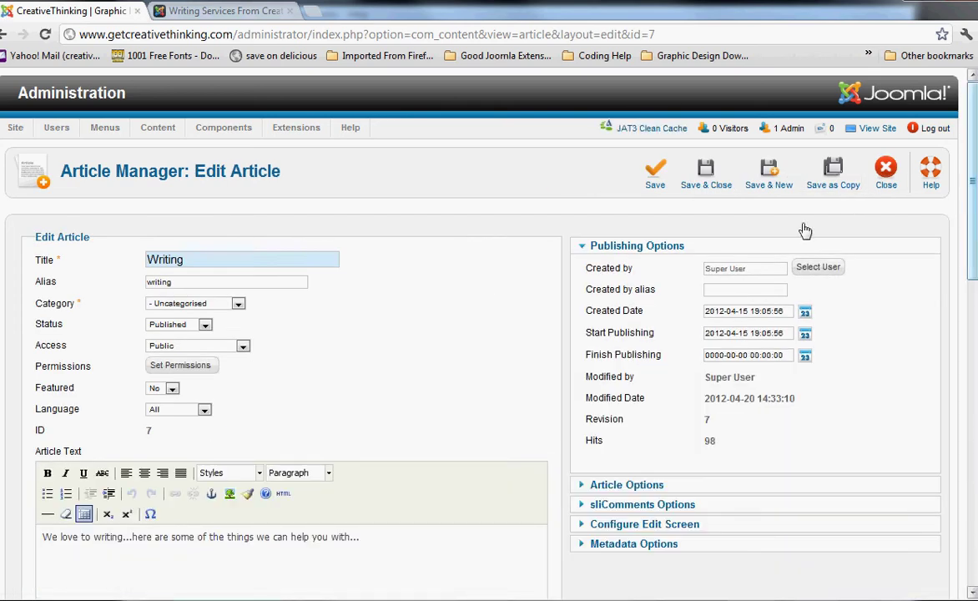
Highlight the article's Publishing Options and the collapsed option sections beneath them
left_click_drag(78, 226, 699, 523)
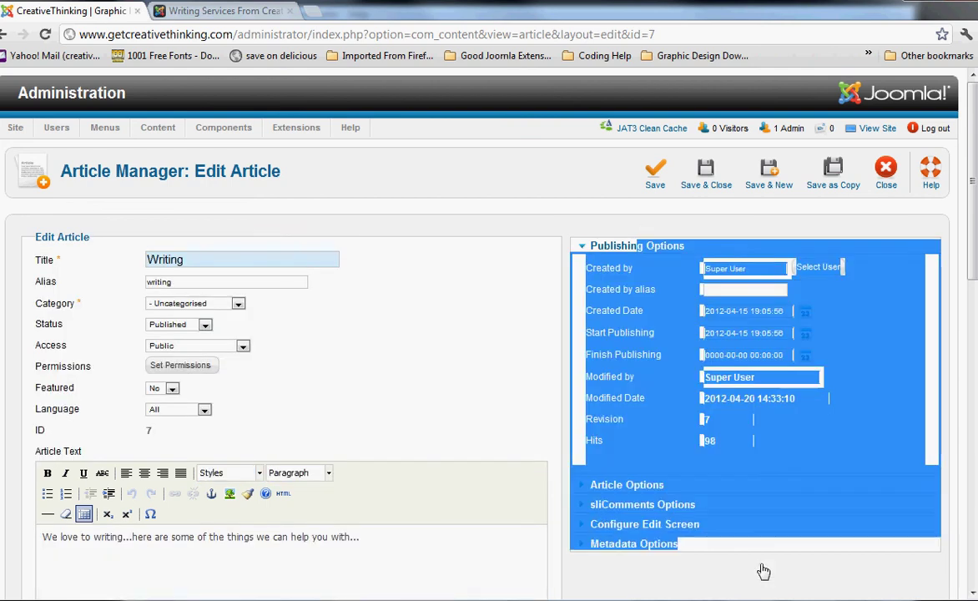
left_click(464, 167)
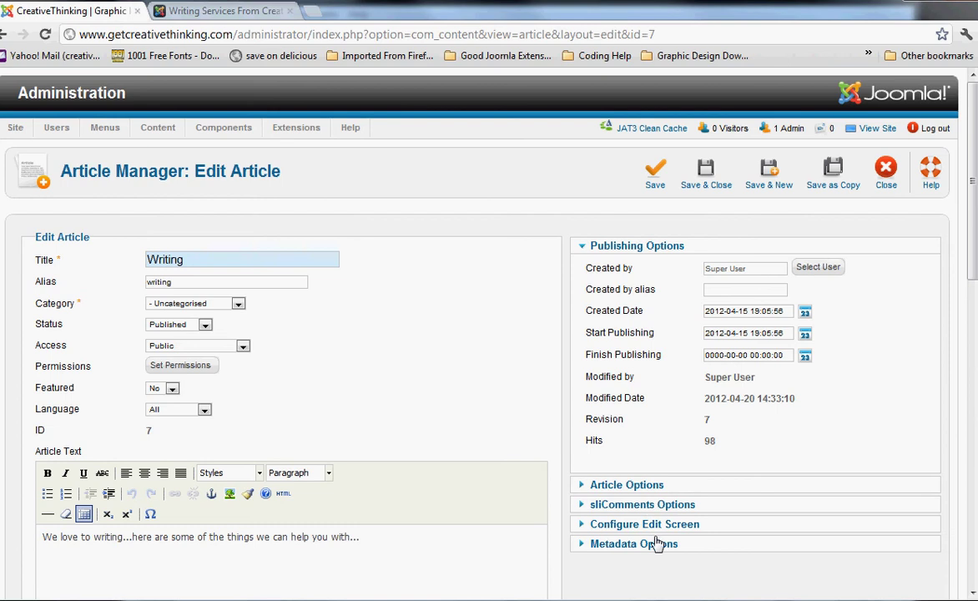
left_click_drag(973, 274, 973, 309)
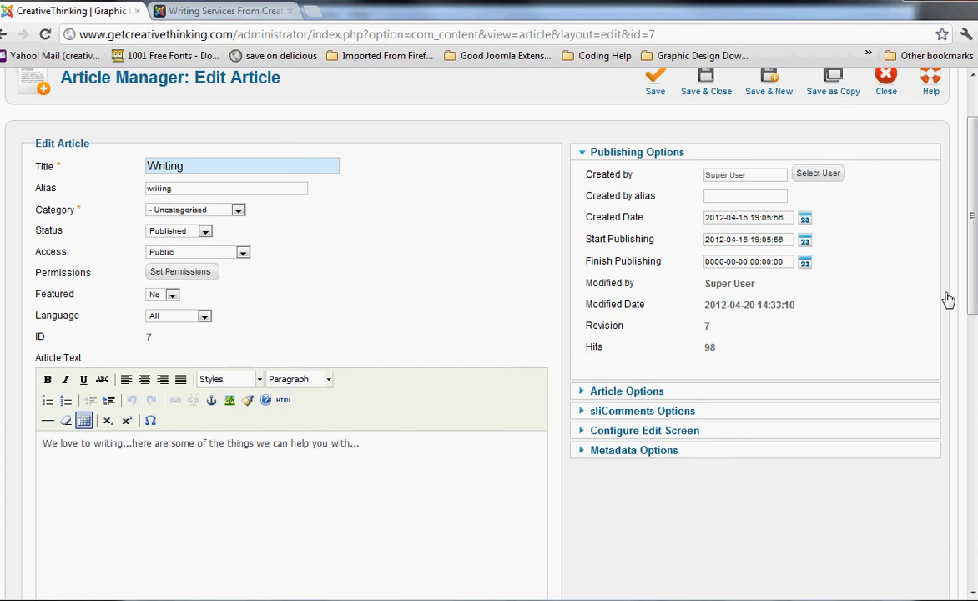
left_click_drag(589, 150, 655, 467)
left_click(655, 468)
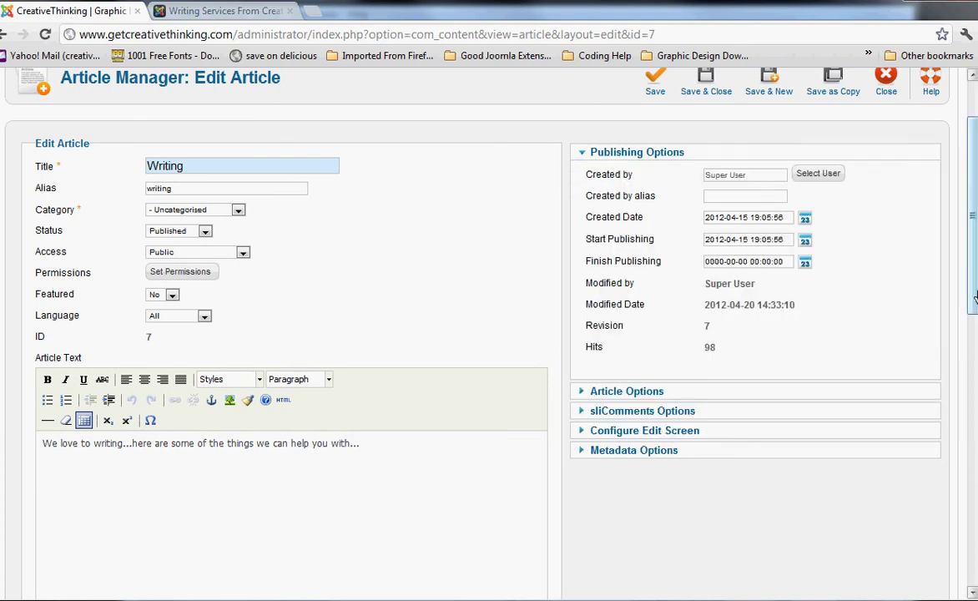
Add the paragraph "Welcome to your website company. We are awesome and we are so glad you came to visit." below the article's existing sentence
scroll(974, 296, "down", 1)
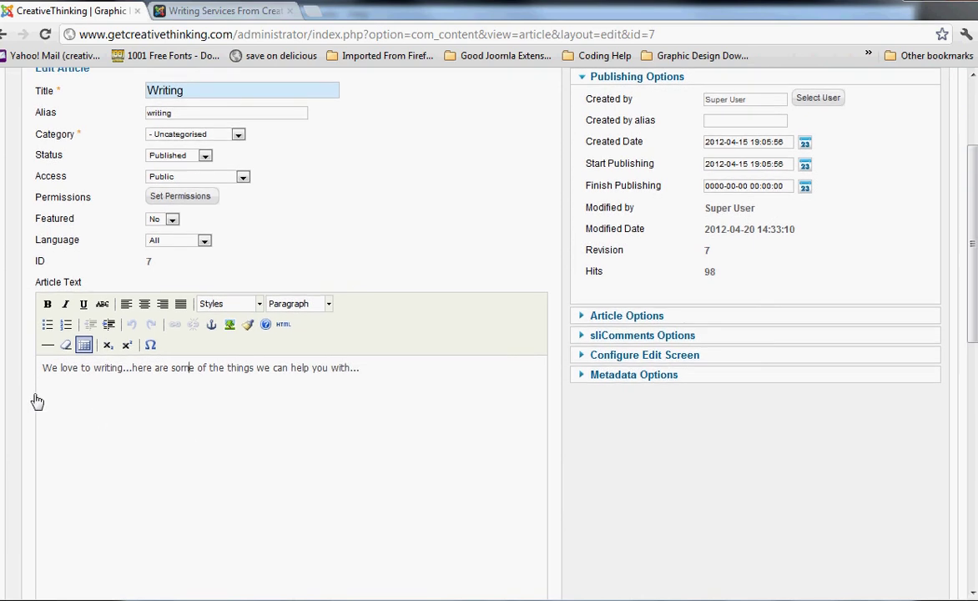
left_click_drag(44, 369, 478, 382)
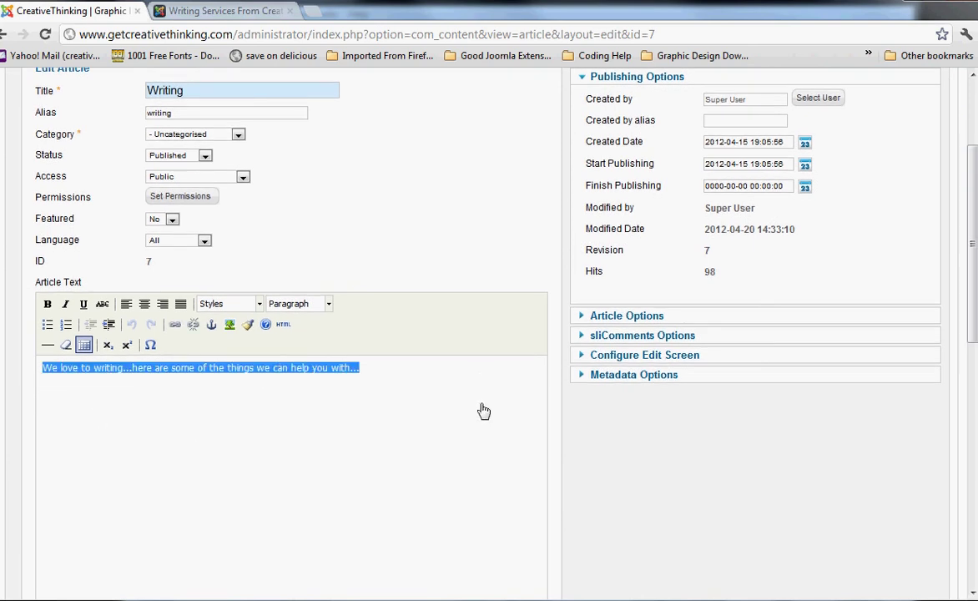
left_click(453, 367)
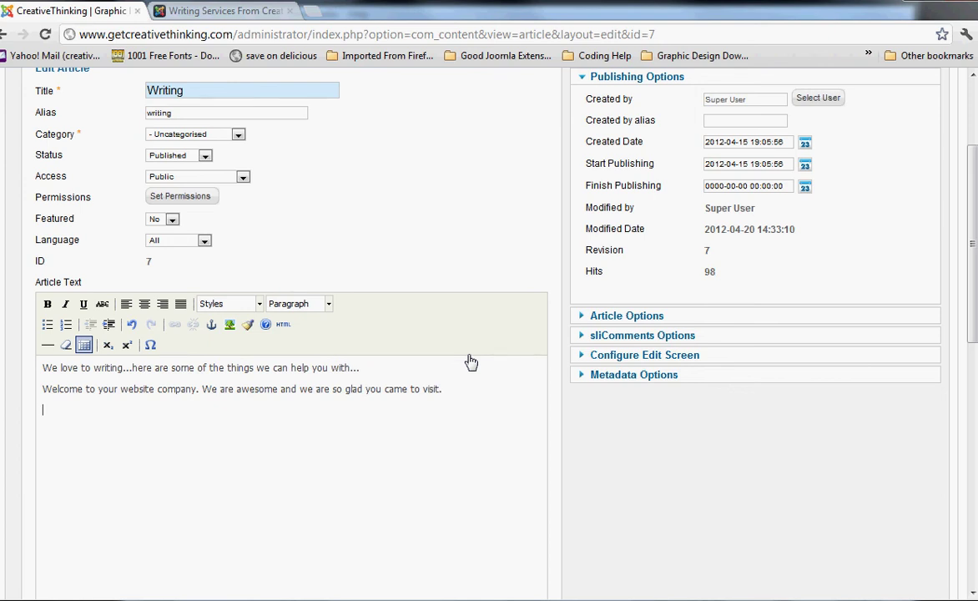
Copy the Press Release Writing text from the public Writing page, paste it below the welcome paragraph and save the article
left_click(204, 10)
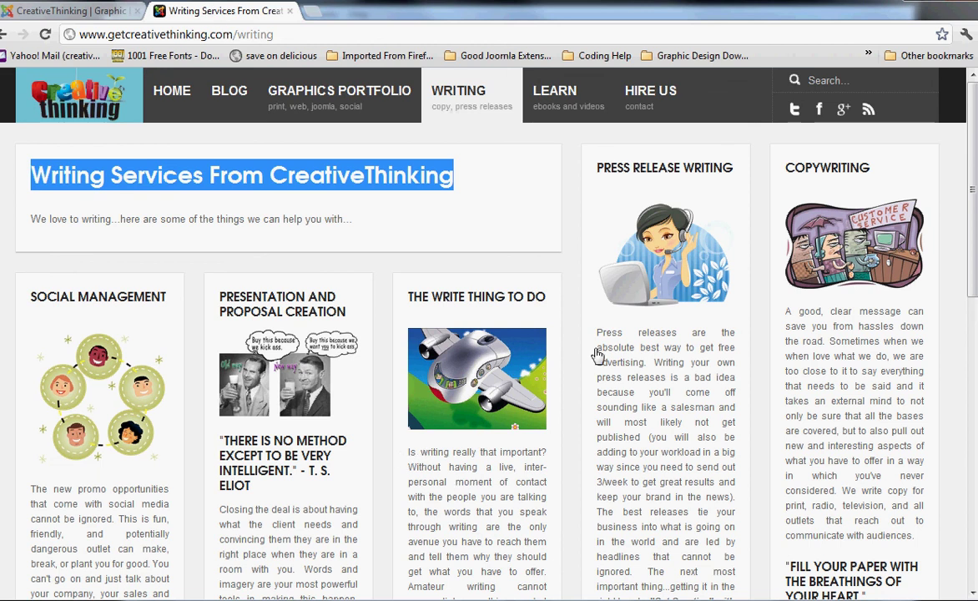
left_click_drag(595, 332, 757, 585)
key("ctrl+c")
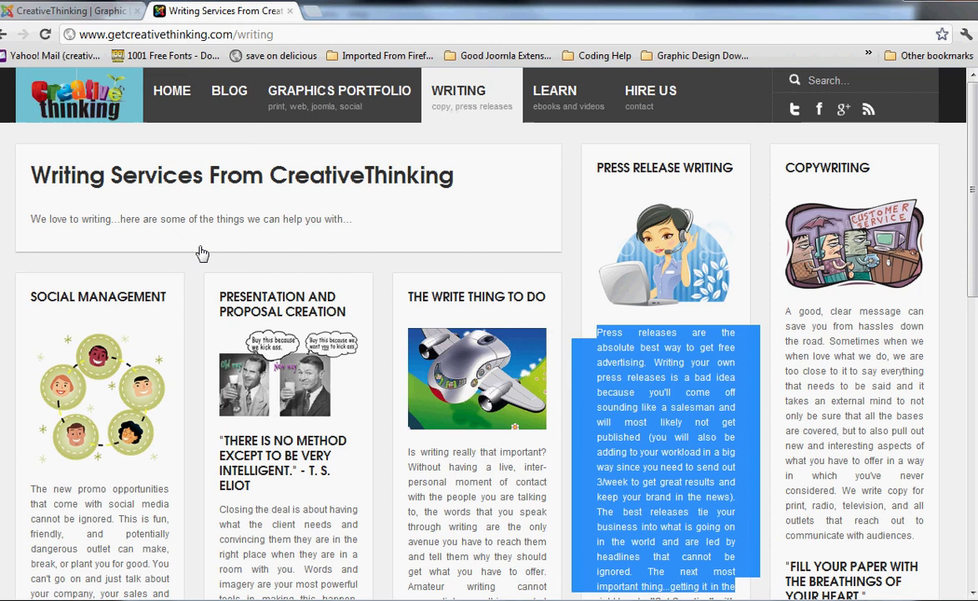
left_click(71, 11)
key("ctrl+v")
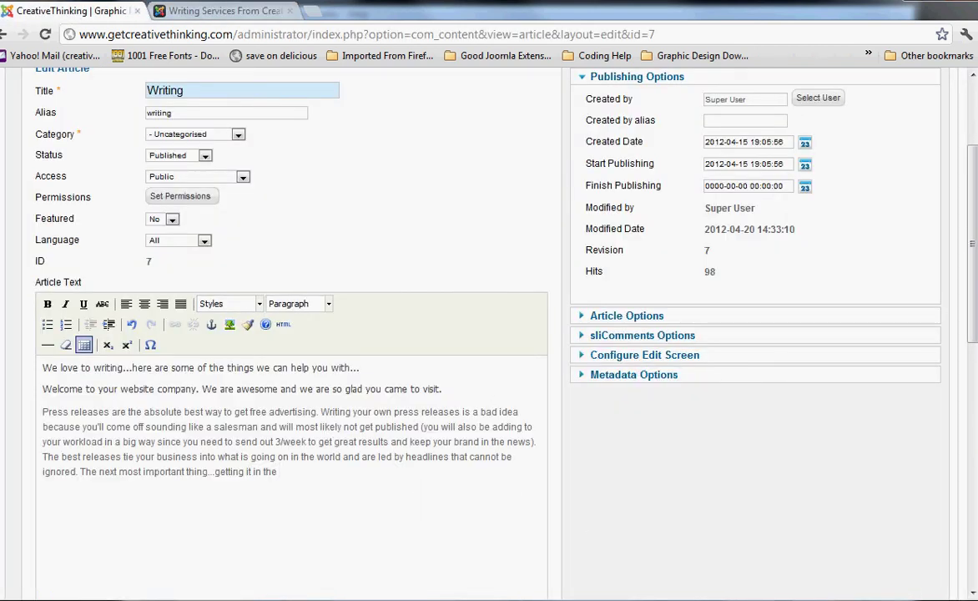
left_click_drag(971, 338, 970, 267)
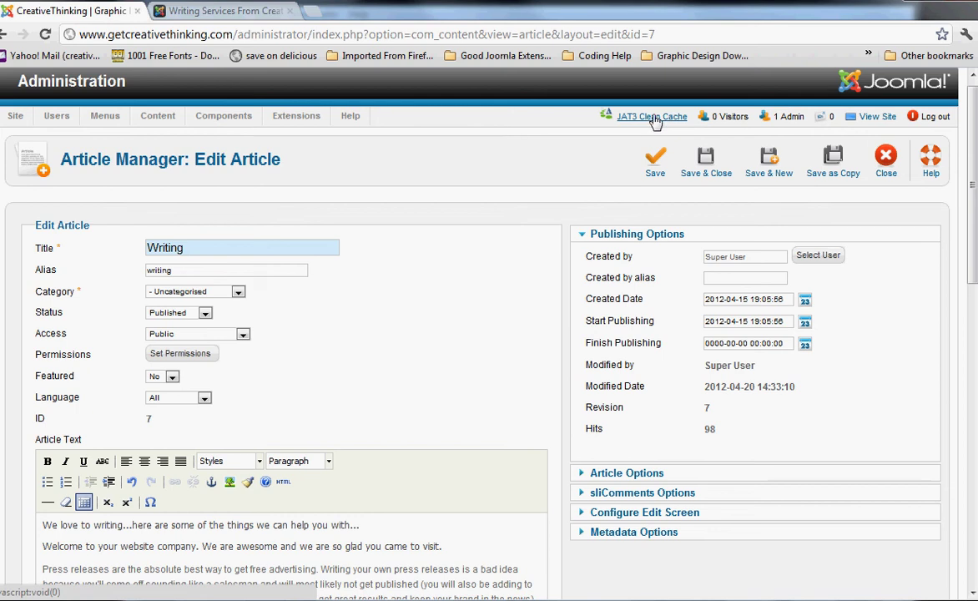
left_click(656, 168)
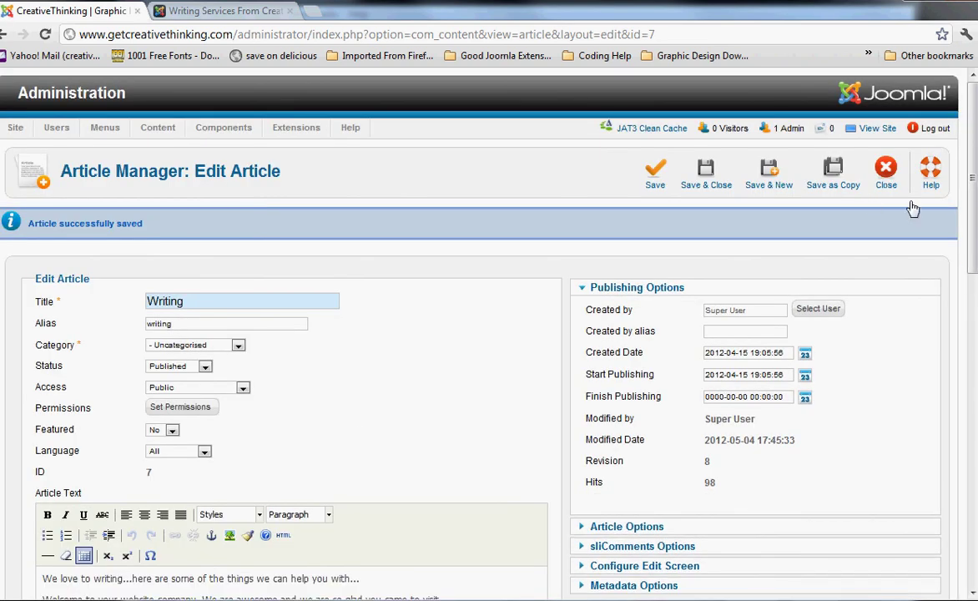
Add the paragraph "Keep working on it." at the end of the article text, then save and close the article
scroll(891, 214, "down", 3)
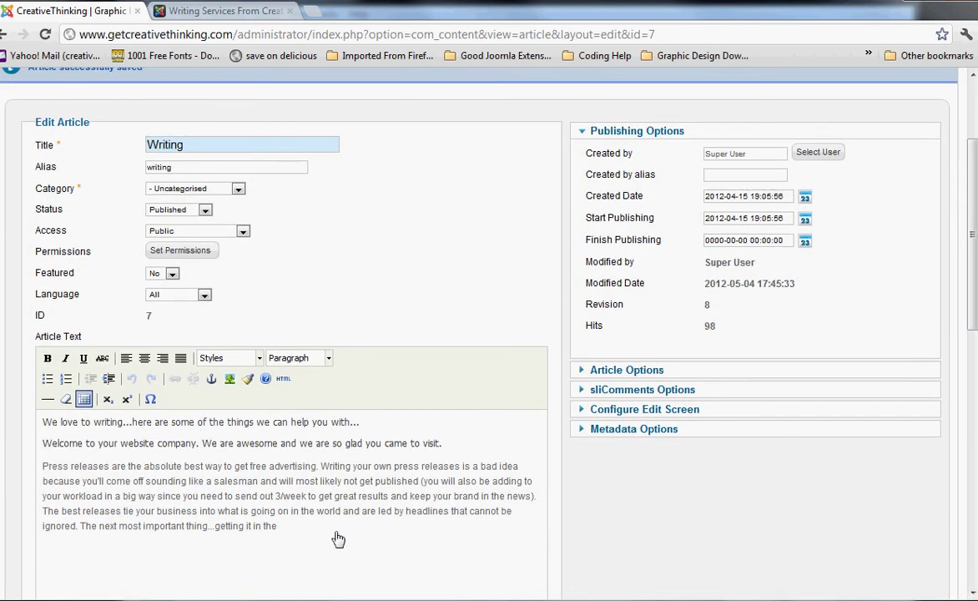
left_click(347, 537)
key("Return")
type("Keep working on it.")
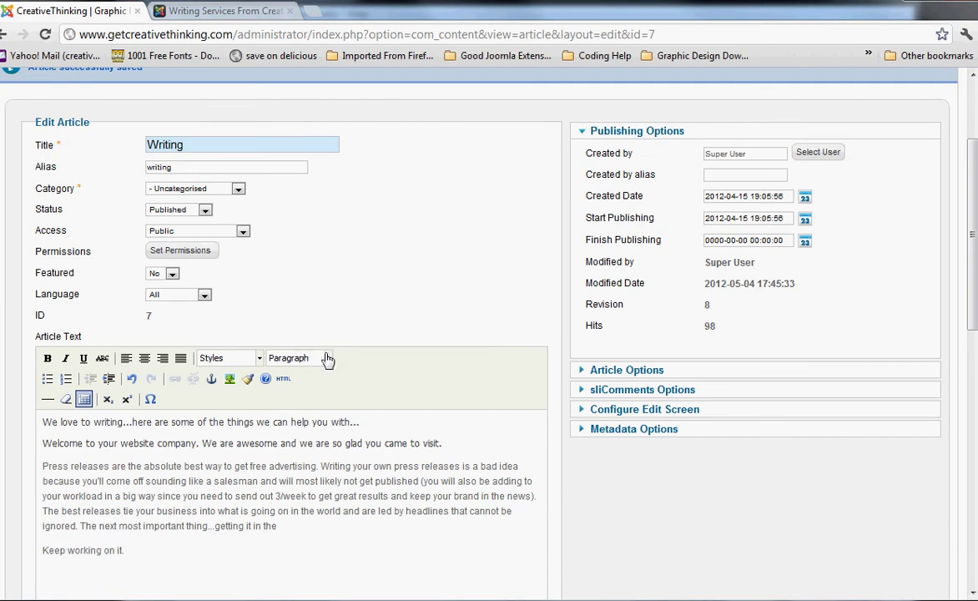
scroll(938, 131, "up", 3)
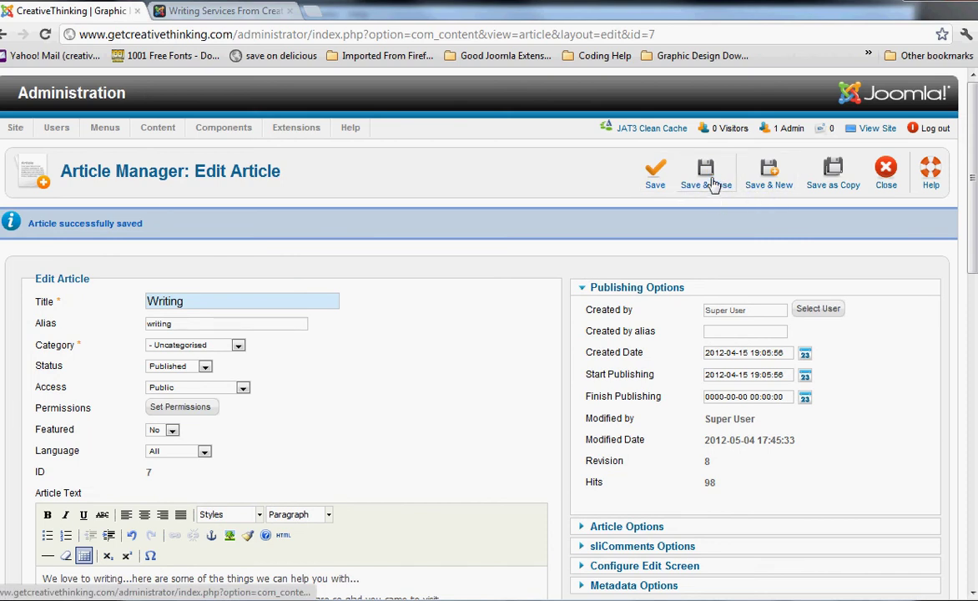
left_click(711, 183)
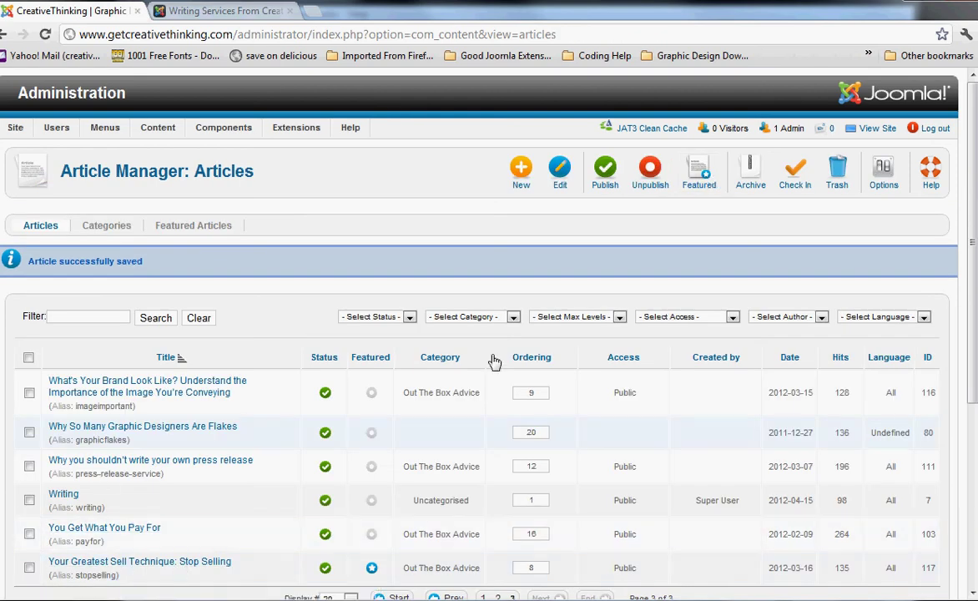
Reopen the "Writing" article from the list and highlight its whole article text for review
left_click(64, 493)
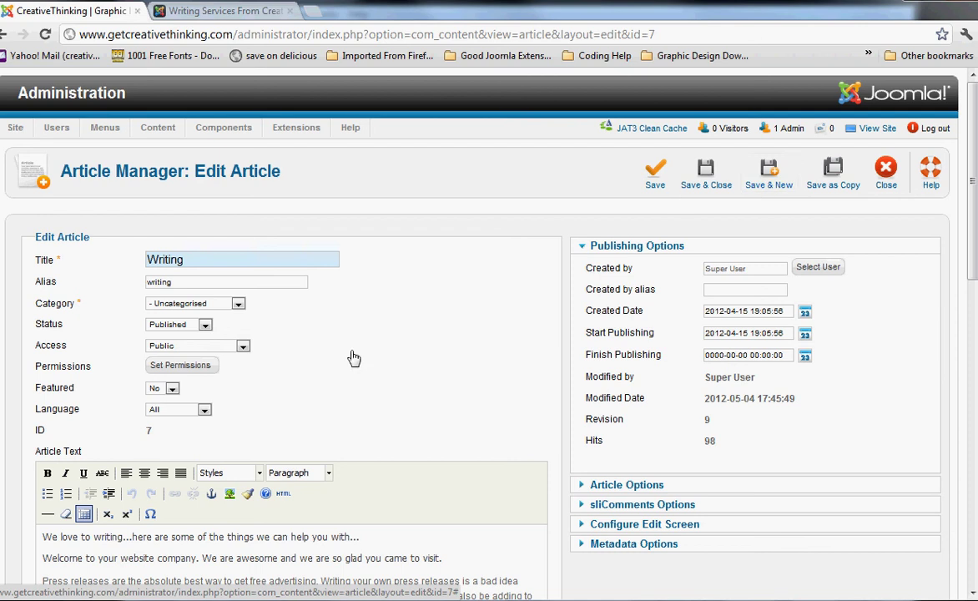
left_click_drag(161, 557, 268, 579)
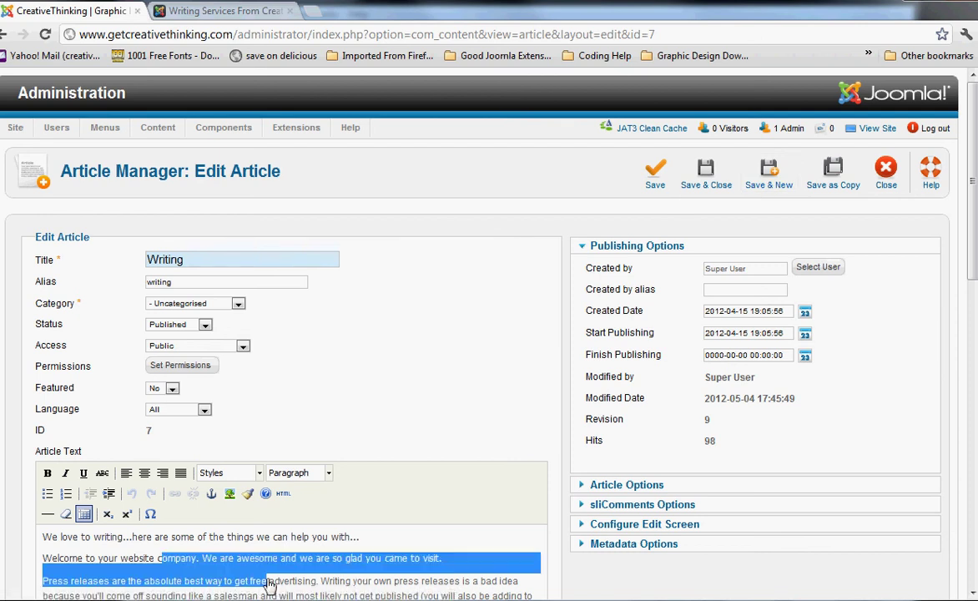
left_click(335, 577)
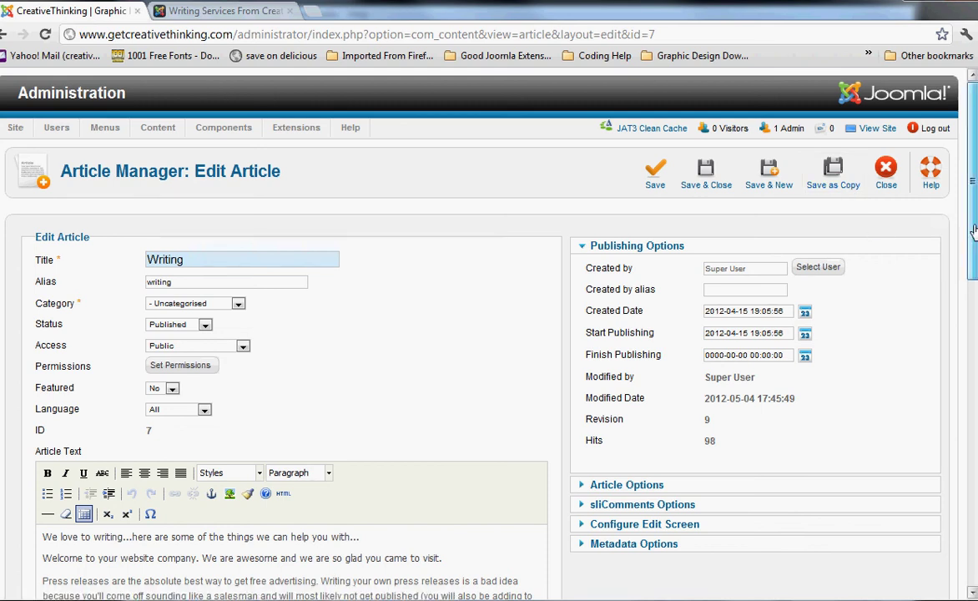
left_click_drag(973, 230, 973, 290)
left_click_drag(273, 515, 39, 377)
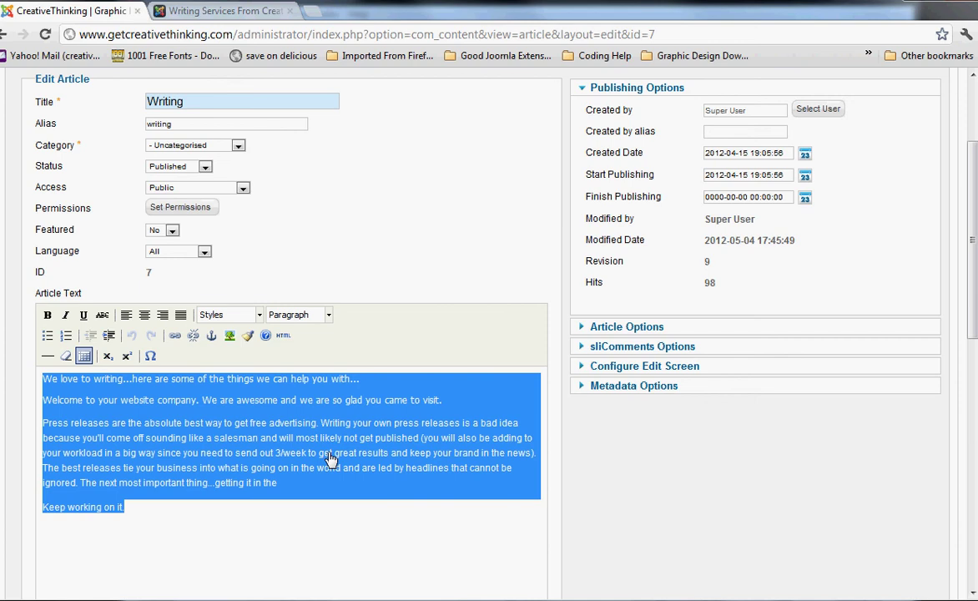
left_click(515, 475)
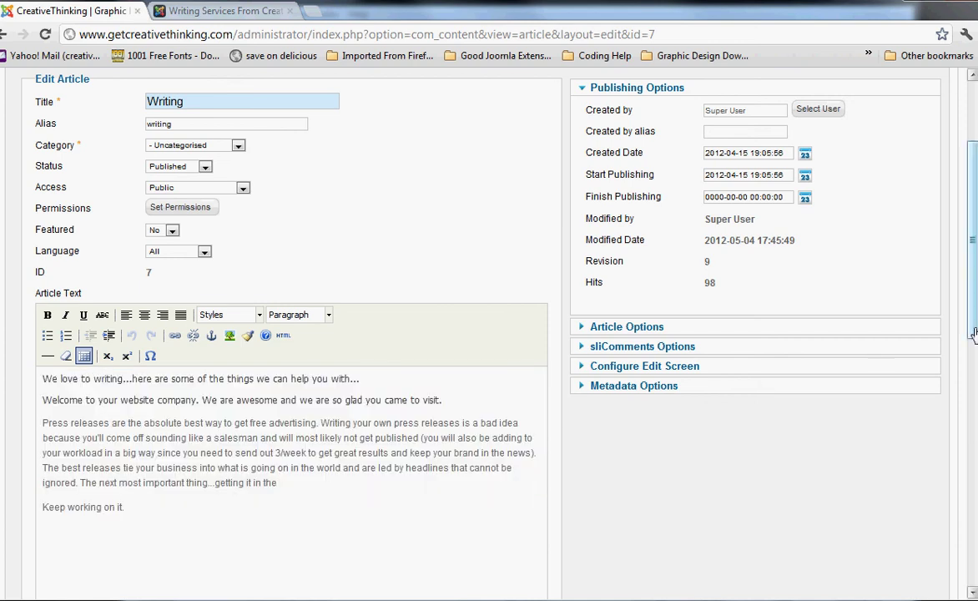
scroll(973, 334, "up", 1)
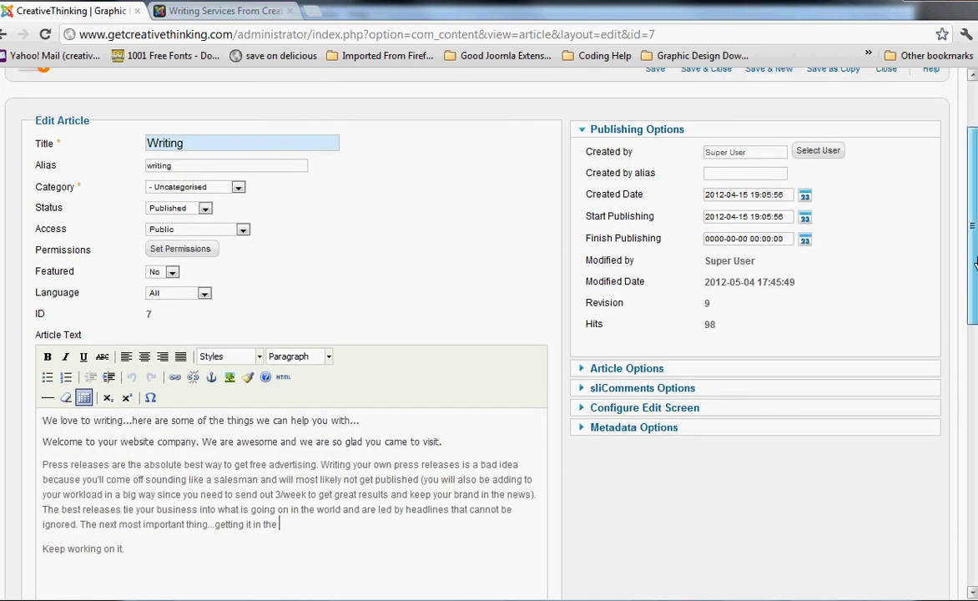
scroll(973, 264, "up", 2)
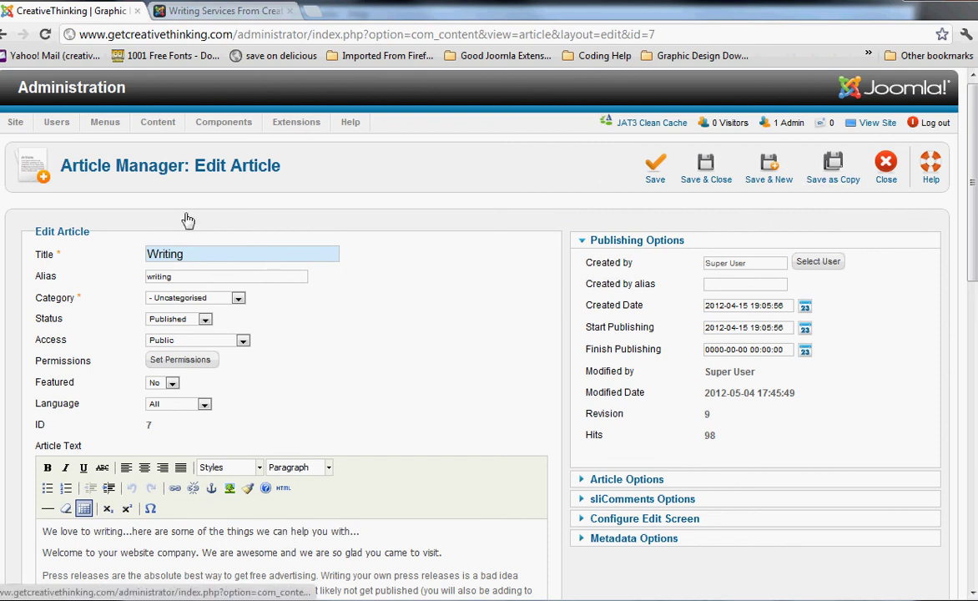
Change the article's title to "Writing Copy" and its alias to "writing-copy", keeping the category Uncategorised
left_click(284, 261)
type("Copy")
left_click(206, 280)
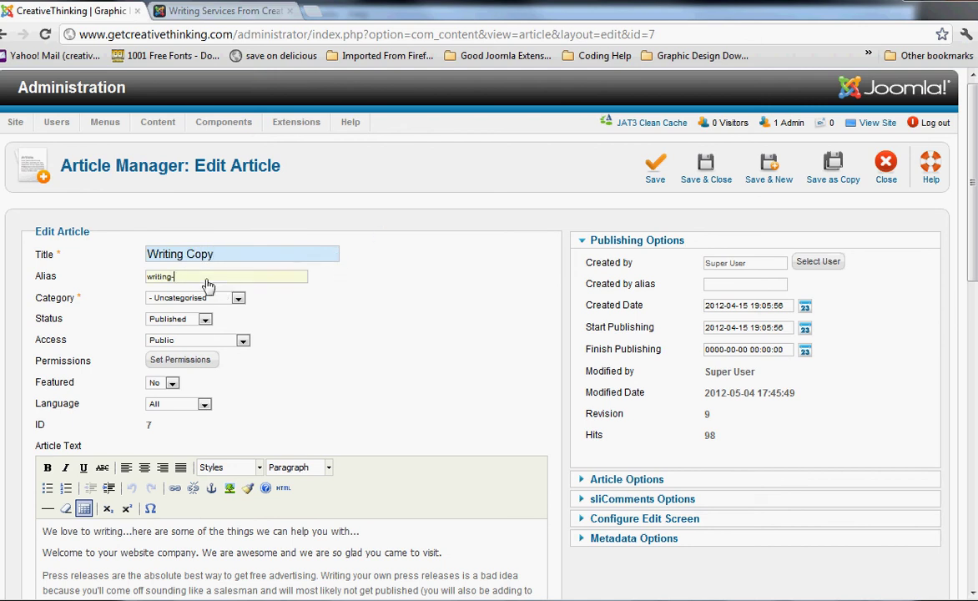
type("-copy")
left_click_drag(188, 277, 121, 278)
left_click(367, 322)
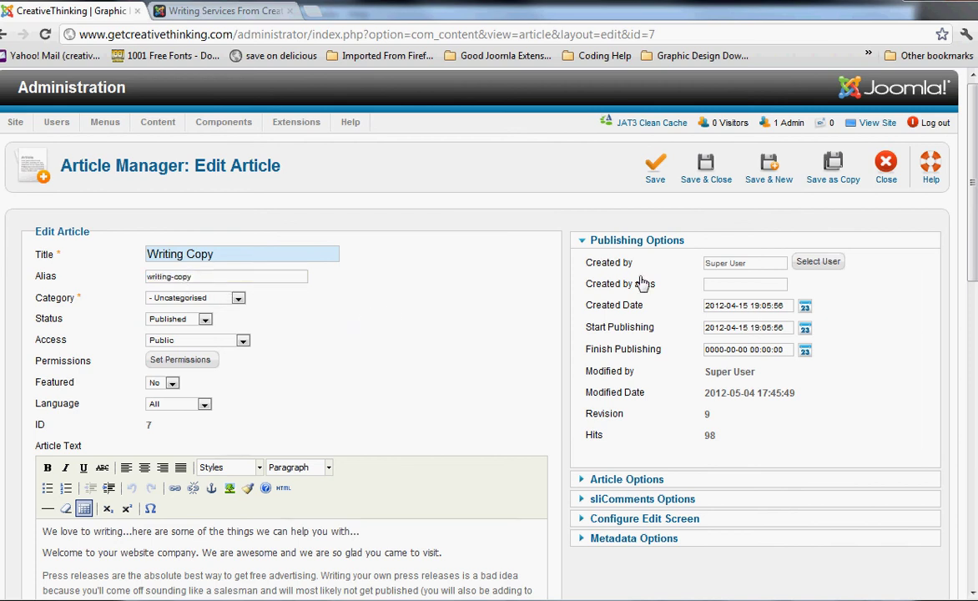
left_click(225, 302)
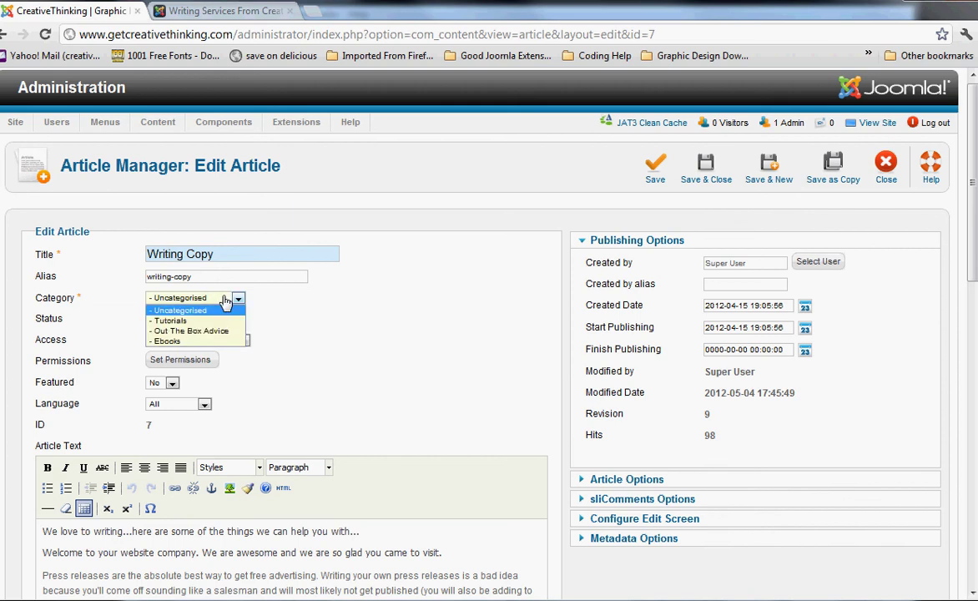
left_click(225, 302)
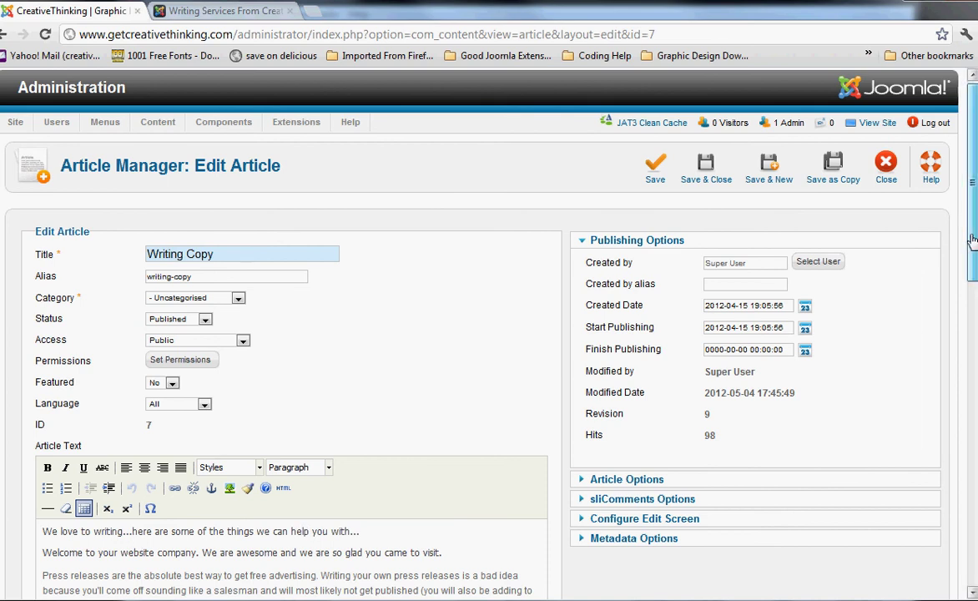
Highlight the whole article text for review and save the "Writing Copy" article as a copy
scroll(278, 427, "down", 2)
left_click_drag(220, 526, 35, 366)
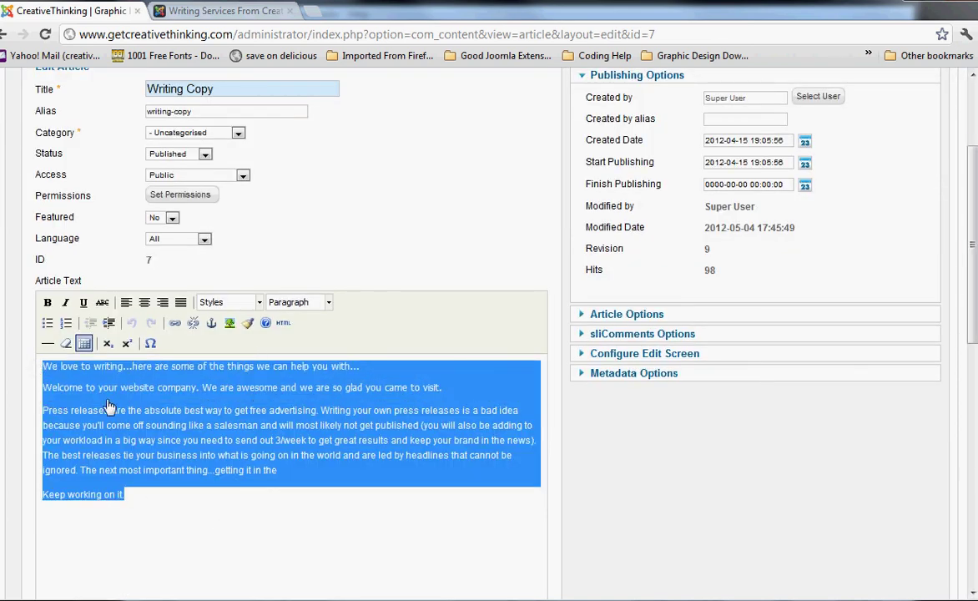
left_click(116, 425)
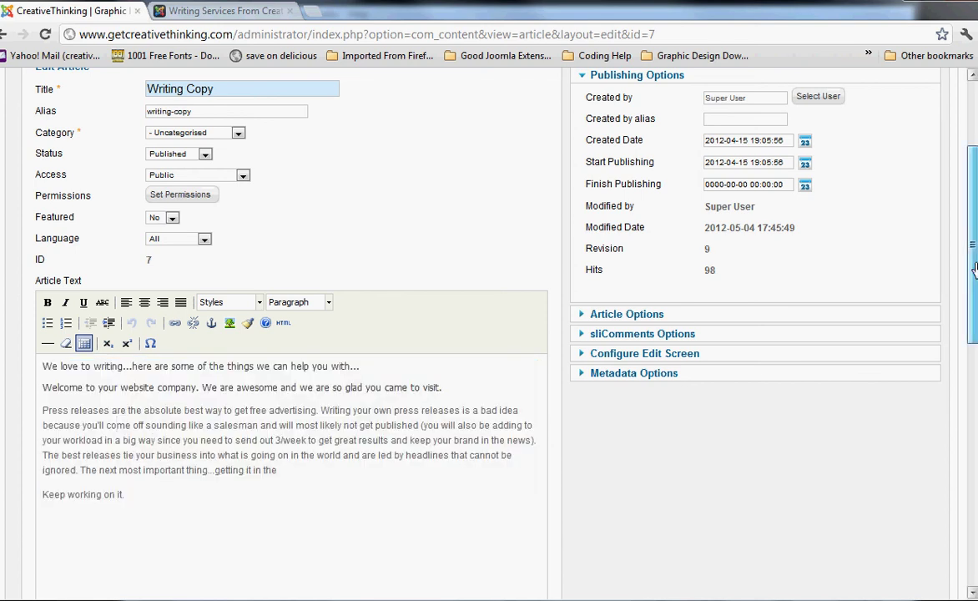
scroll(713, 160, "up", 3)
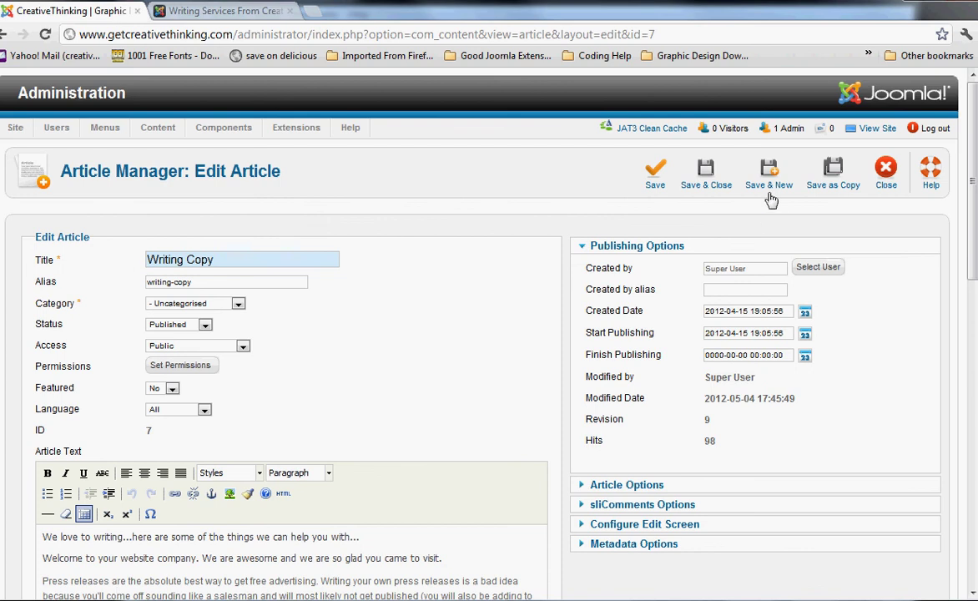
left_click(833, 187)
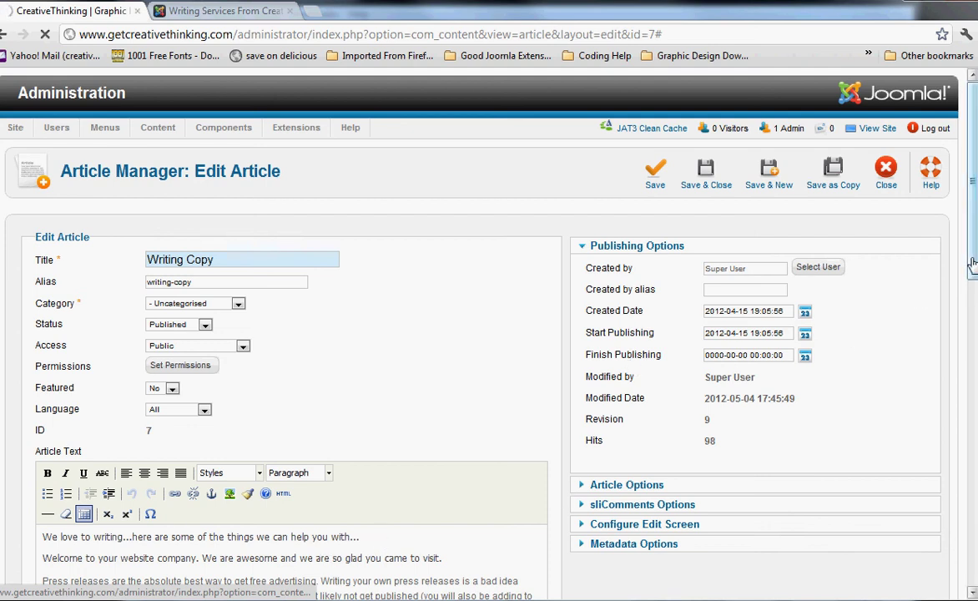
Switch to the public site's Writing page and reload it to check the edited article
scroll(684, 395, "down", 2)
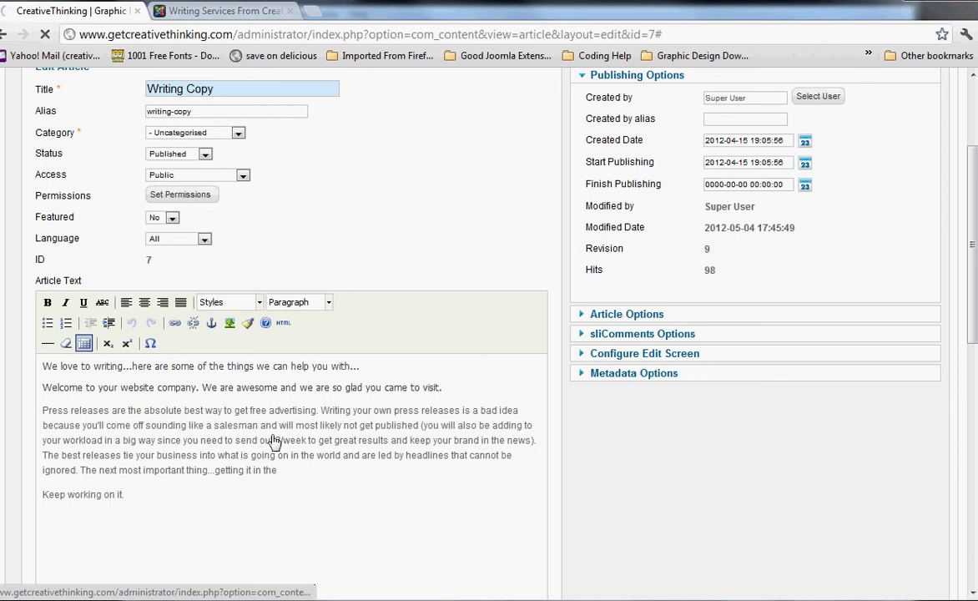
left_click(171, 12)
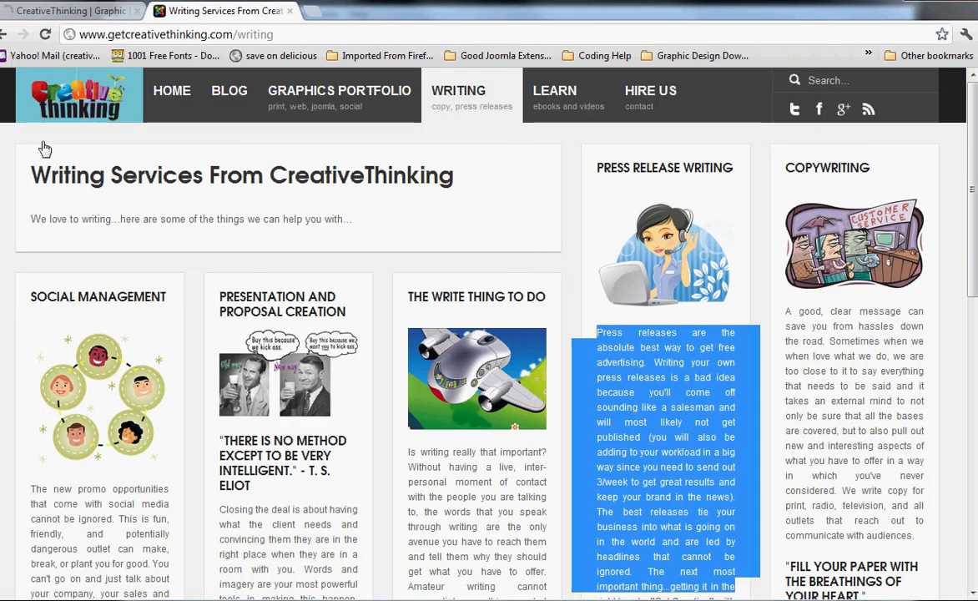
left_click(46, 34)
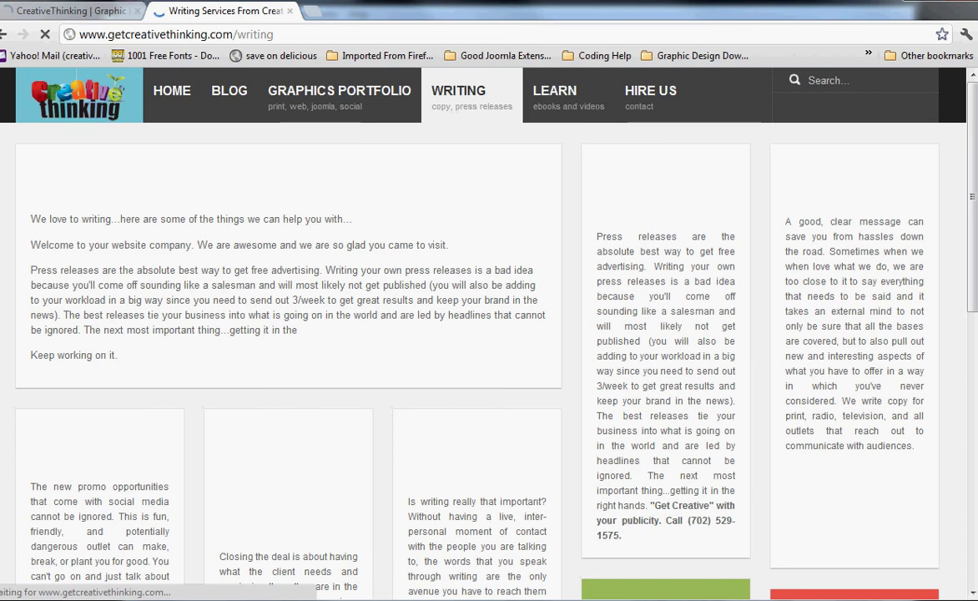
Highlight the article text under "Writing Services From CreativeThinking" for review, and also the phrase "Writing your own press releases", clearing each selection
left_click_drag(30, 216, 309, 403)
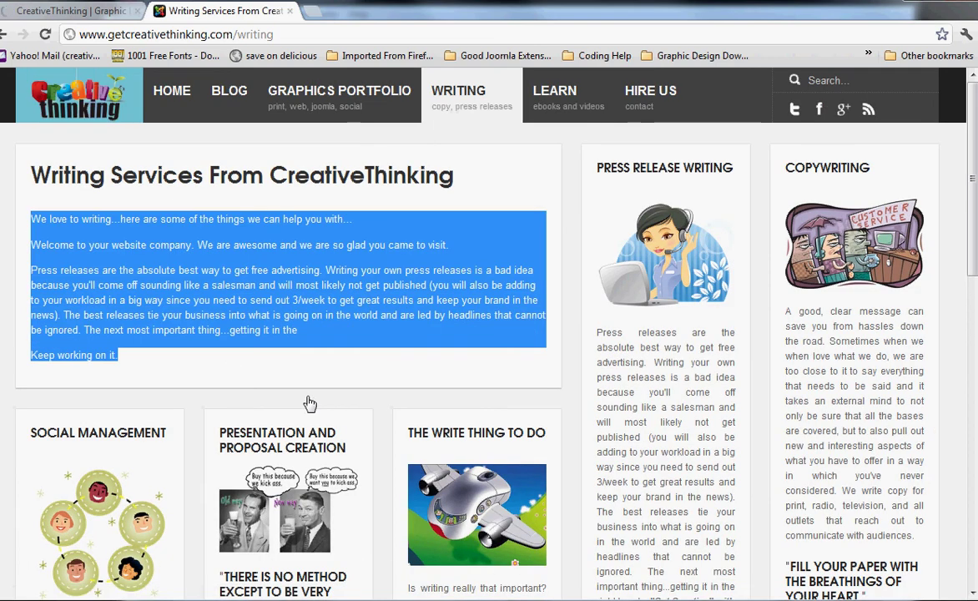
left_click(343, 369)
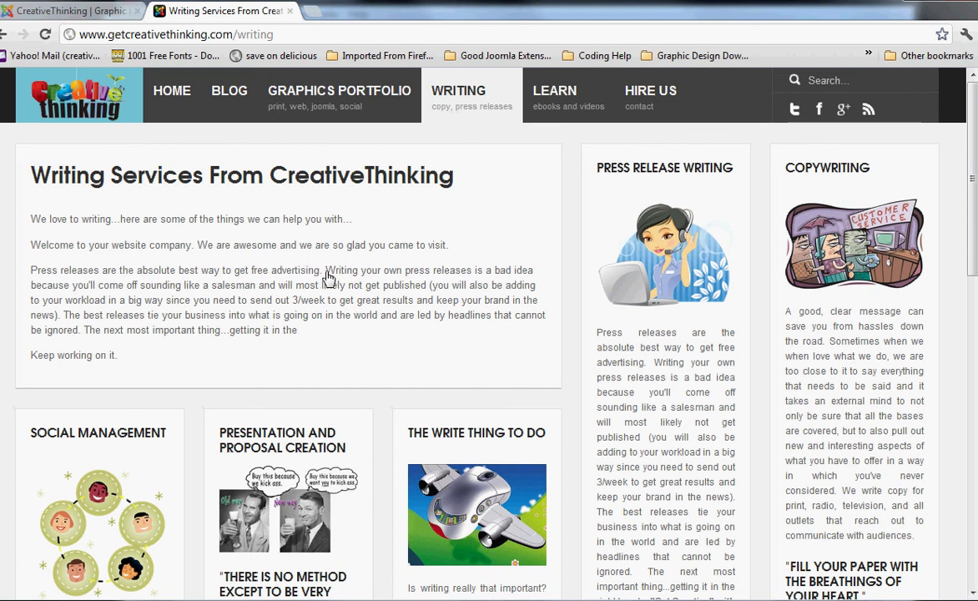
left_click_drag(326, 277, 471, 277)
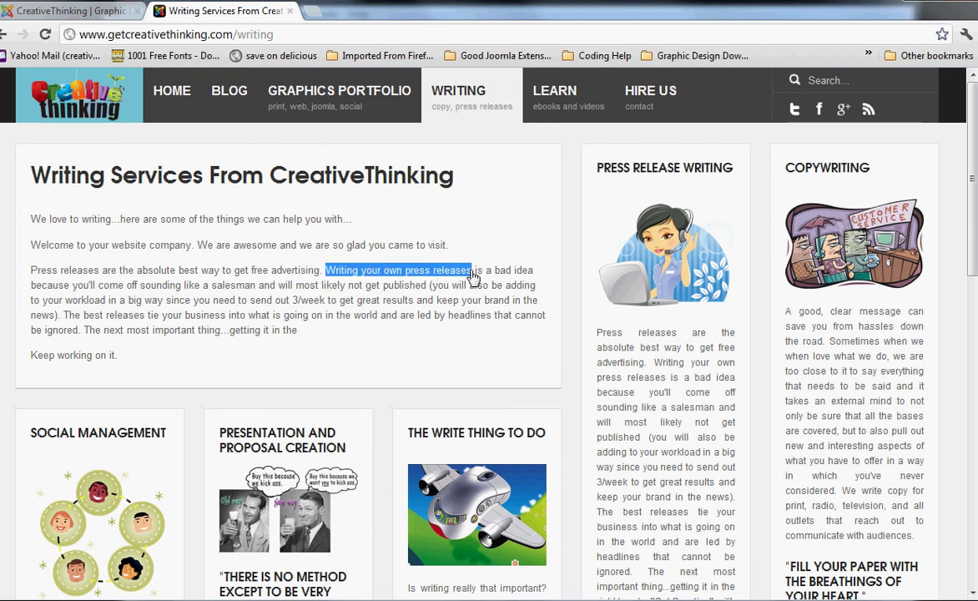
left_click(391, 278)
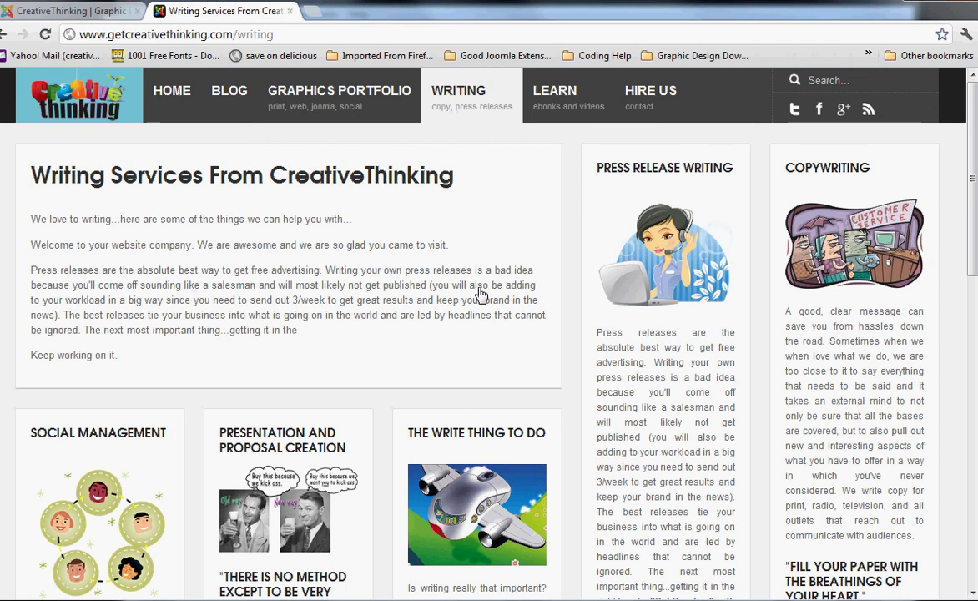